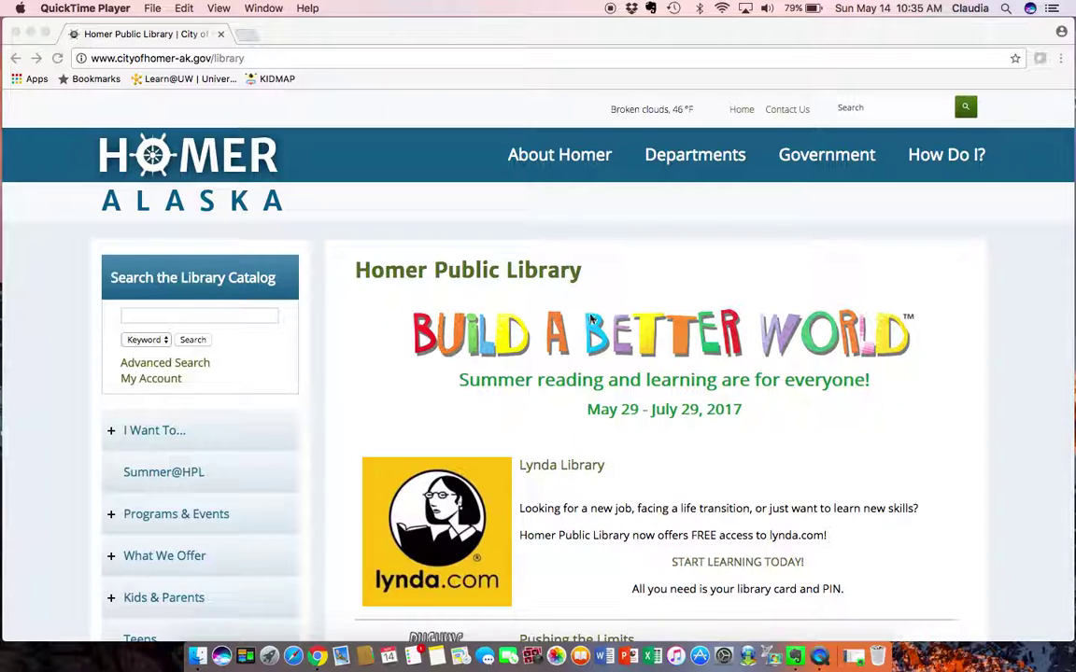
Open the Summer@HPL 2017 page from the sidebar and scroll through the Build a Better World details
{"action": "left_click", "coordinate": [560, 309]}
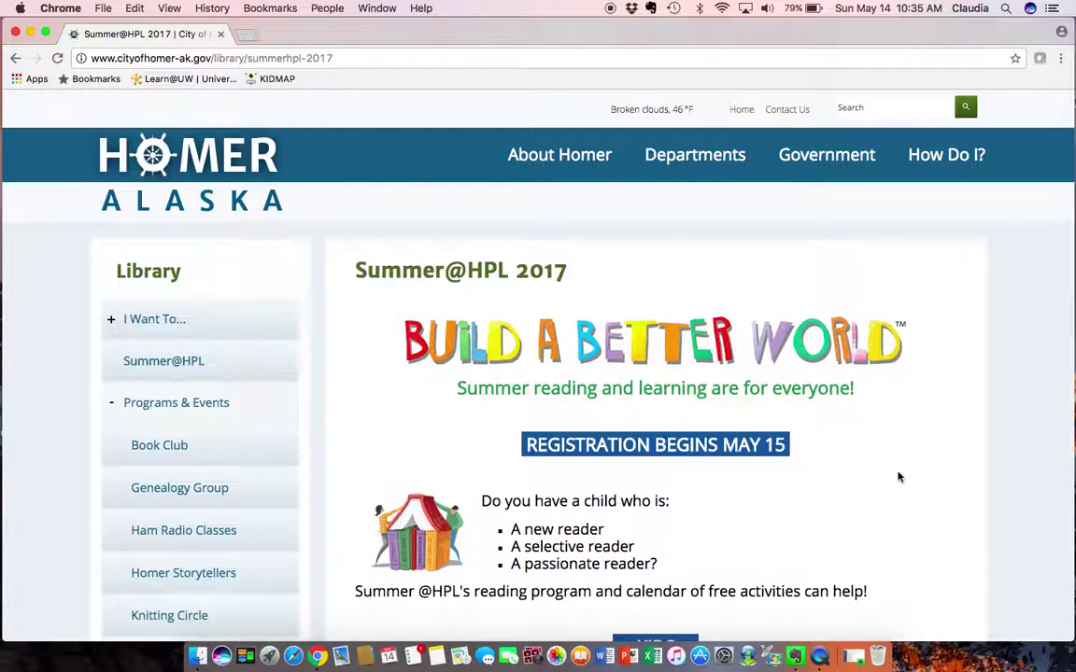
{"action": "scroll", "coordinate": [899, 477], "scroll_direction": "down", "scroll_amount": 3}
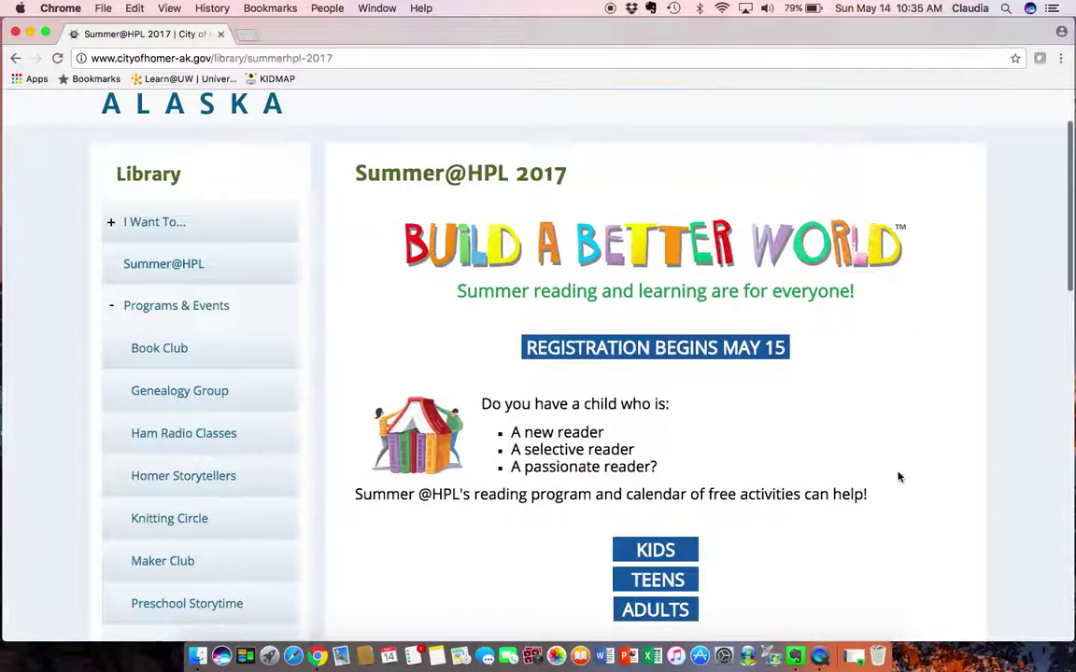
{"action": "scroll", "coordinate": [899, 478], "scroll_direction": "down", "scroll_amount": 3}
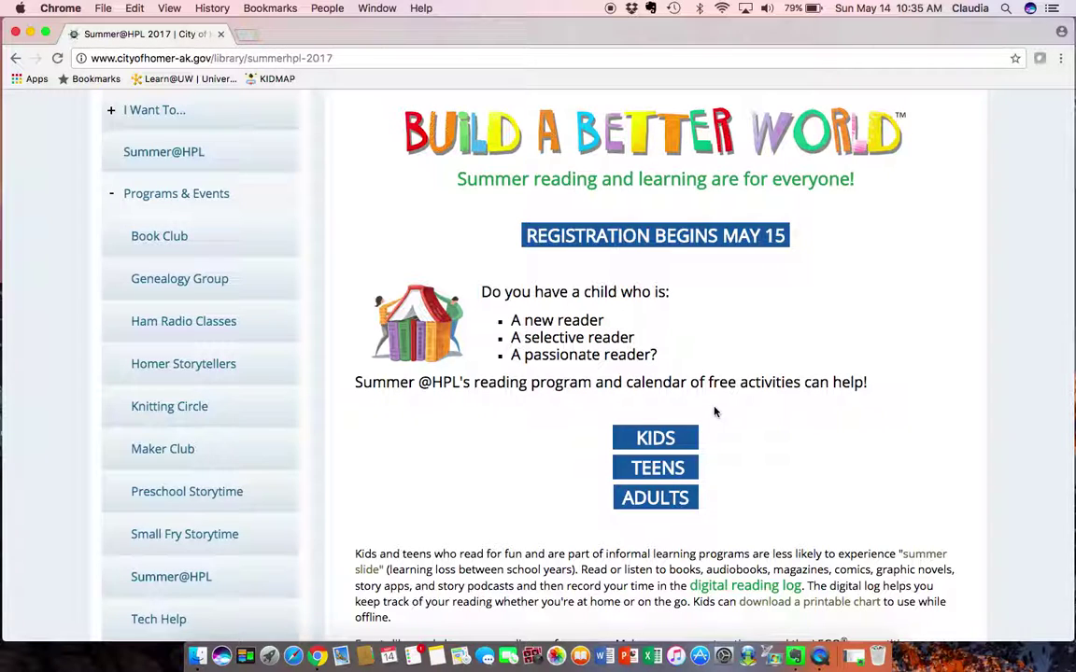
{"action": "scroll", "coordinate": [716, 412], "scroll_direction": "up", "scroll_amount": 3}
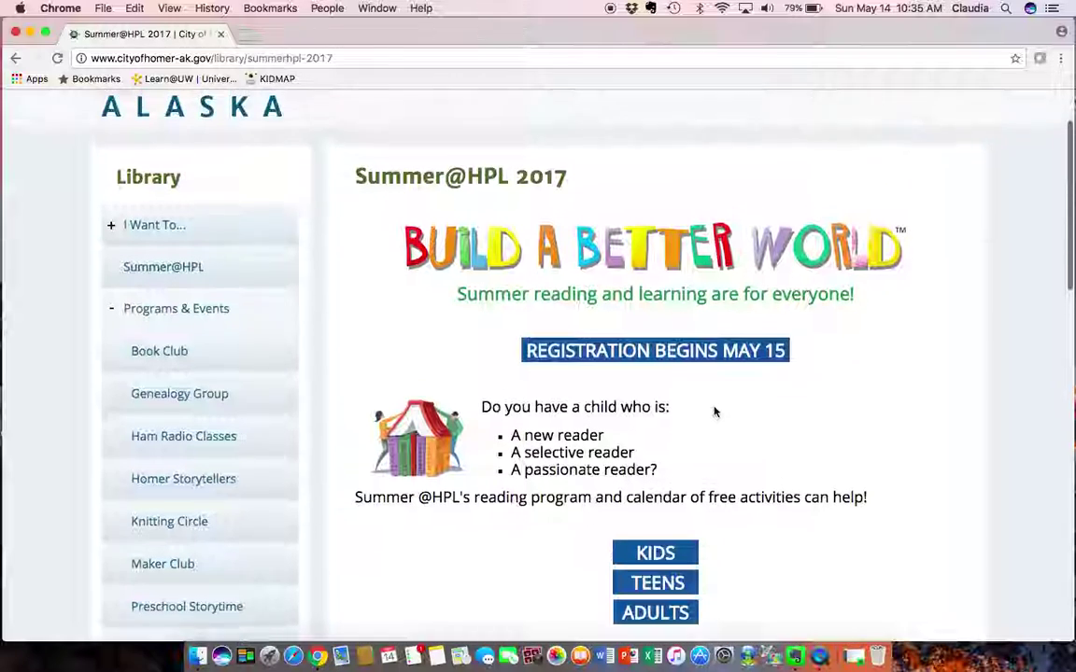
Follow the REGISTRATION BEGINS MAY 15 link and confirm leaving the city site
{"action": "left_click", "coordinate": [678, 362]}
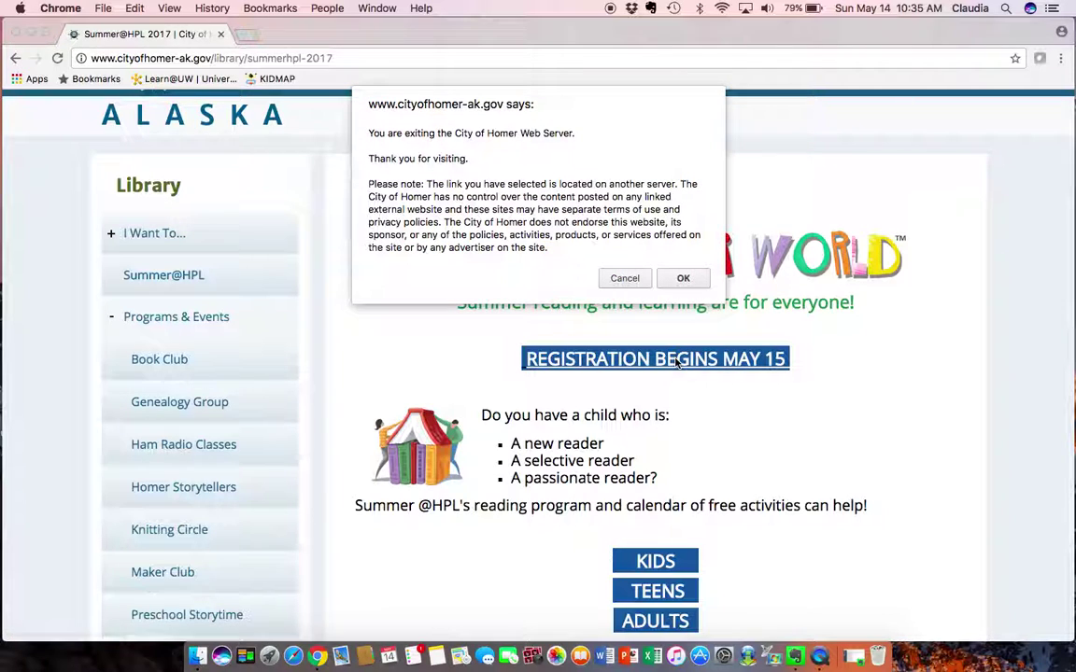
{"action": "left_click", "coordinate": [686, 278]}
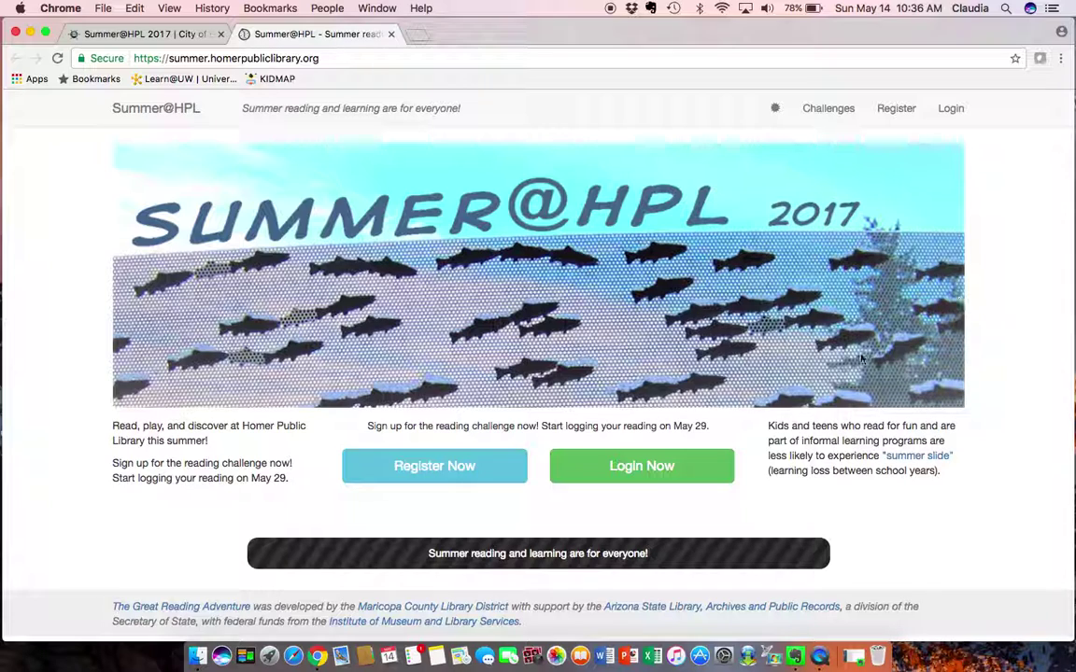
Start registration, enter age 39, and choose Yes to create a family account
{"action": "left_click", "coordinate": [438, 476]}
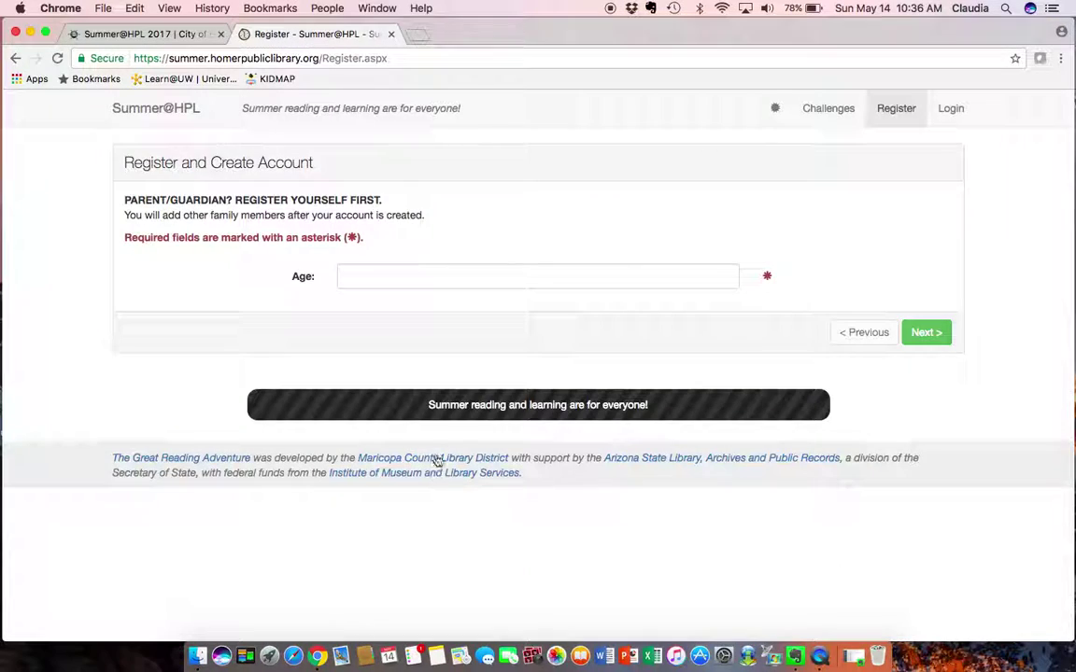
{"action": "left_click", "coordinate": [393, 279]}
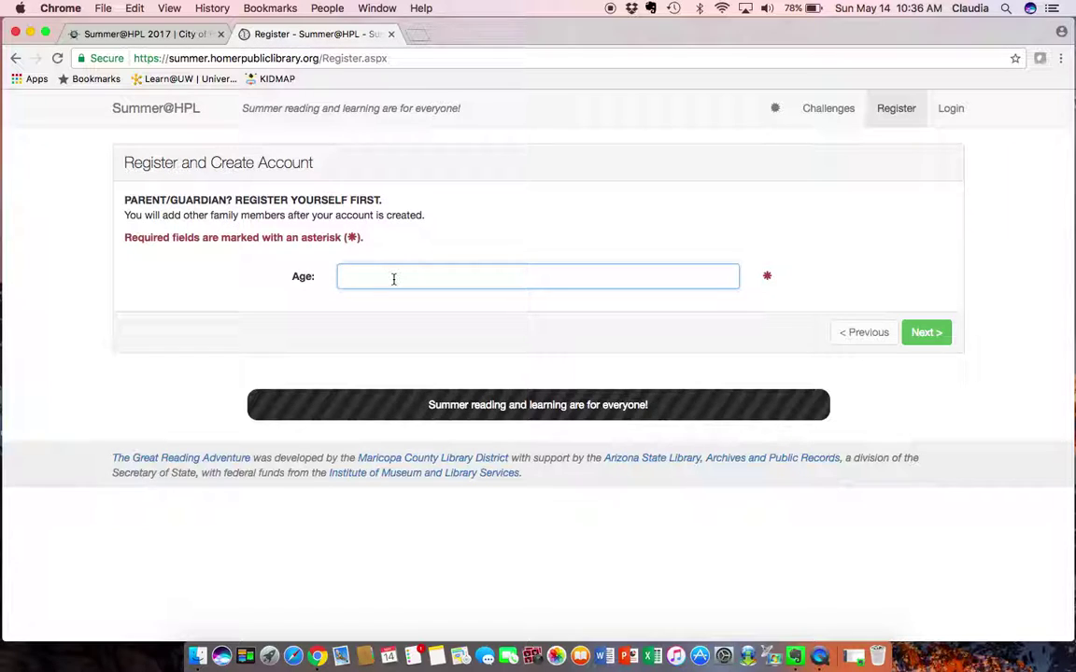
{"action": "type", "text": "39"}
{"action": "left_click", "coordinate": [923, 336]}
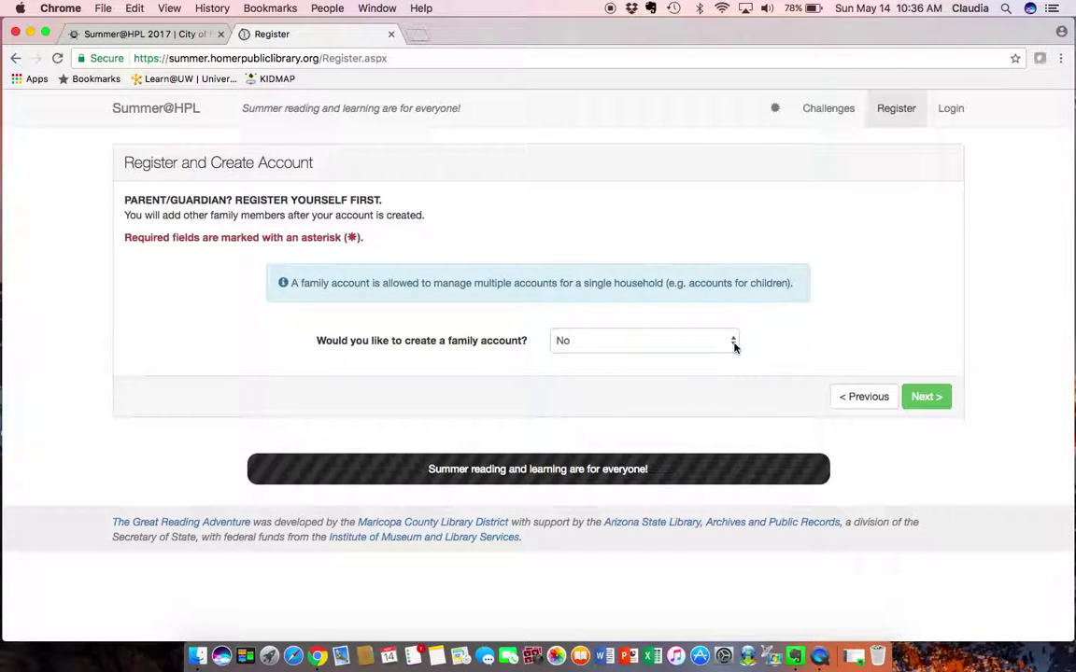
{"action": "left_click", "coordinate": [732, 341]}
{"action": "left_click", "coordinate": [696, 330]}
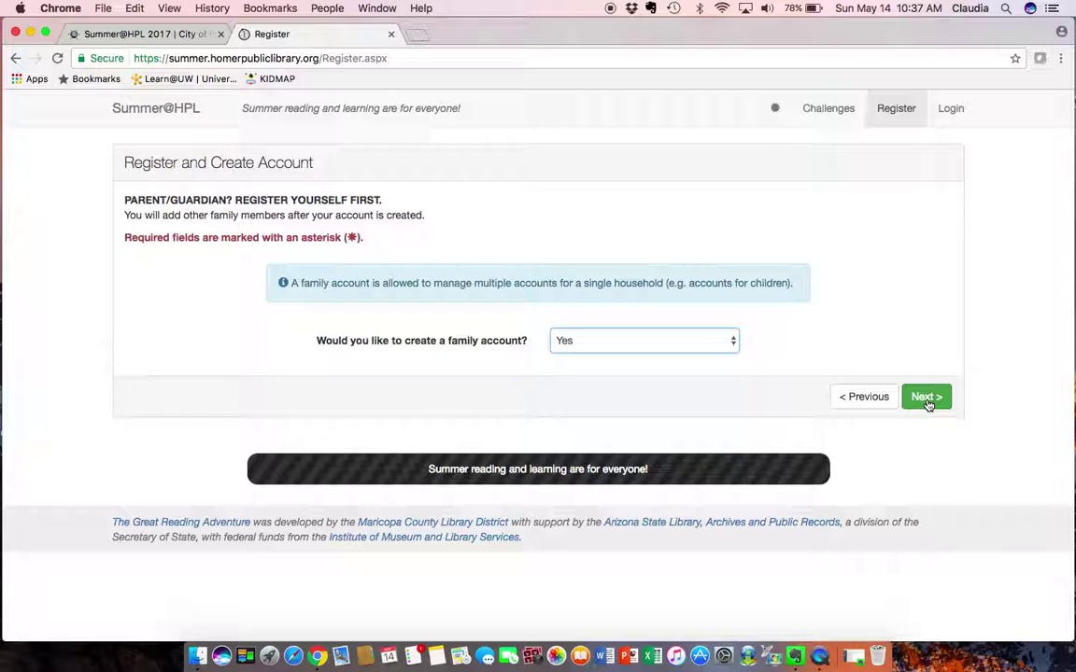
{"action": "left_click", "coordinate": [925, 398]}
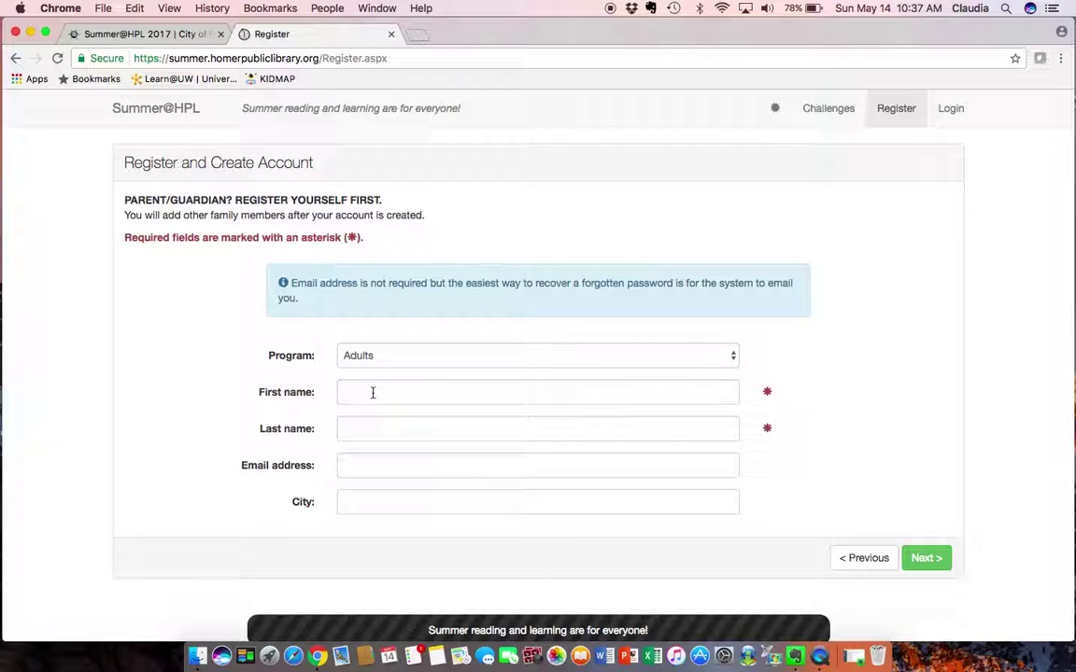
Enter the parent's first and last name
{"action": "left_click", "coordinate": [372, 392]}
{"action": "type", "text": "librarian"}
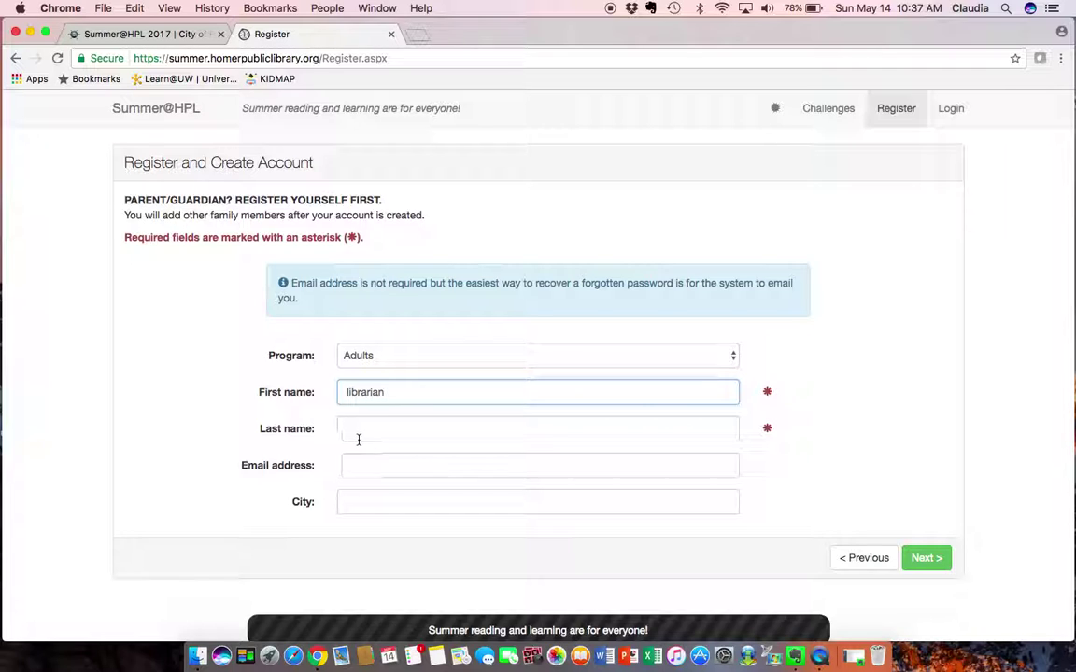
{"action": "left_click", "coordinate": [360, 429]}
{"action": "type", "text": "best"}
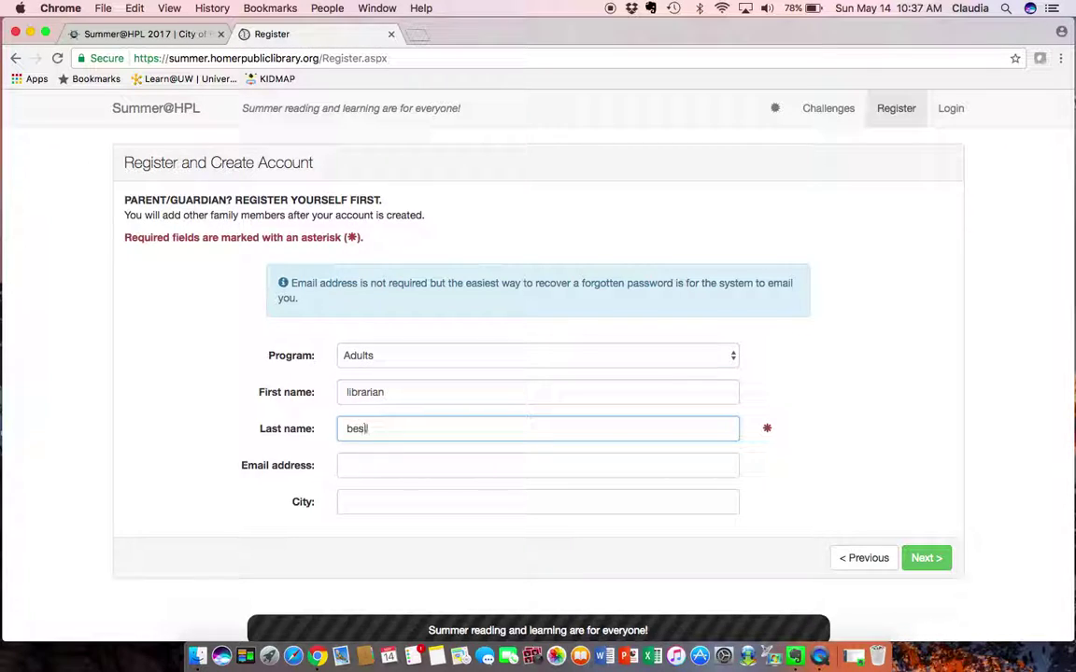
Fill in the parent's e-mail from autofill and the city Homer, then submit the details
{"action": "left_click", "coordinate": [356, 470]}
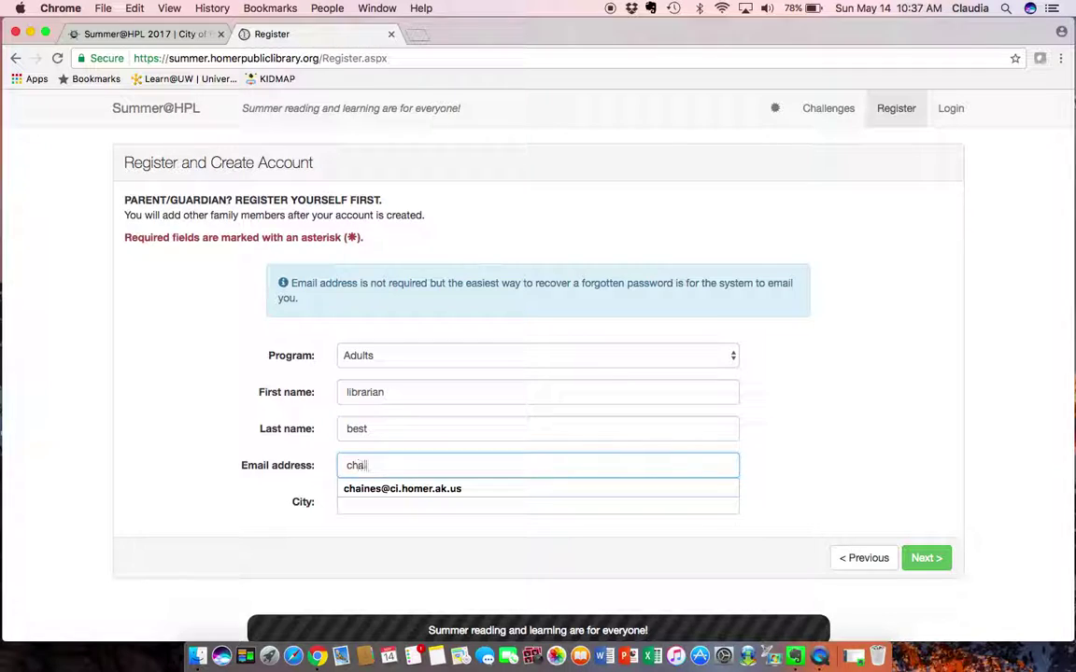
{"action": "left_click", "coordinate": [358, 490]}
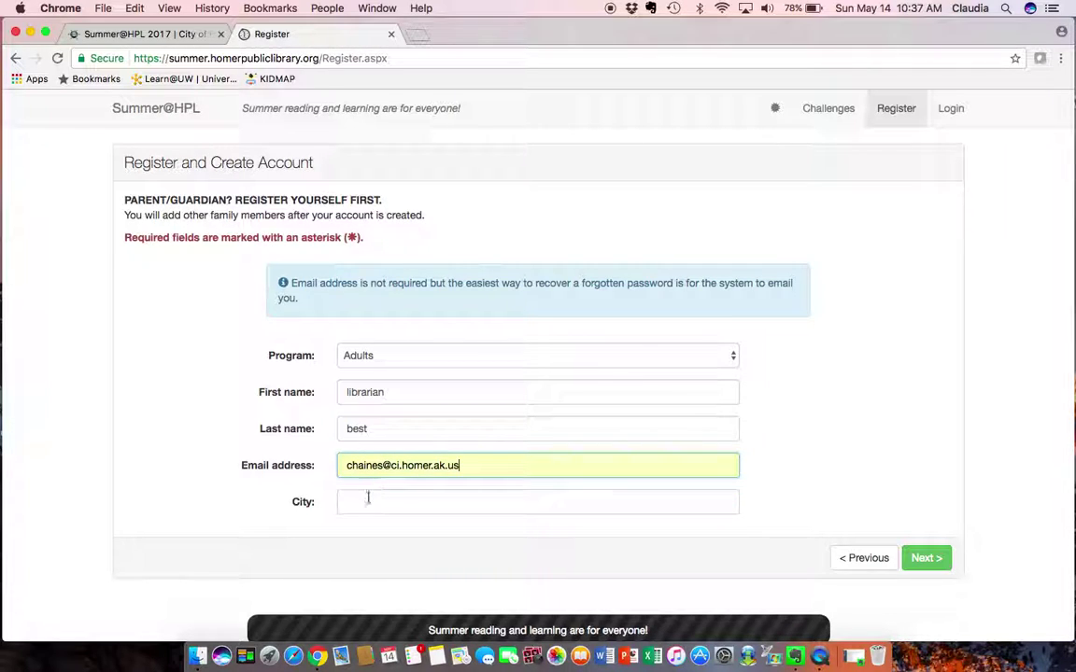
{"action": "left_click", "coordinate": [370, 503]}
{"action": "type", "text": "Homer"}
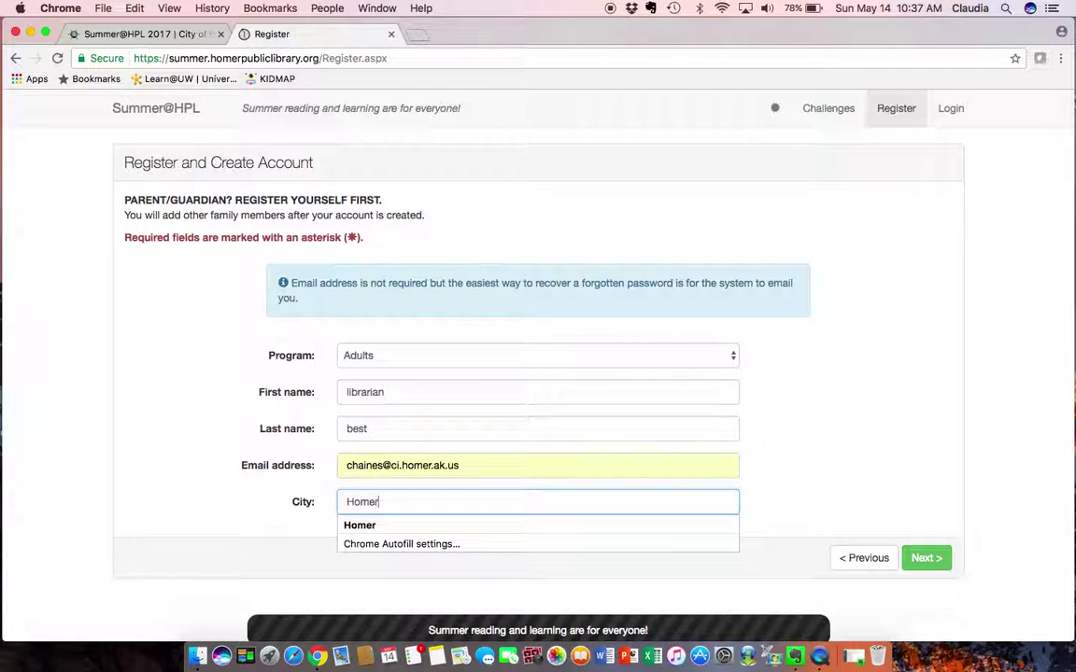
{"action": "left_click", "coordinate": [351, 531]}
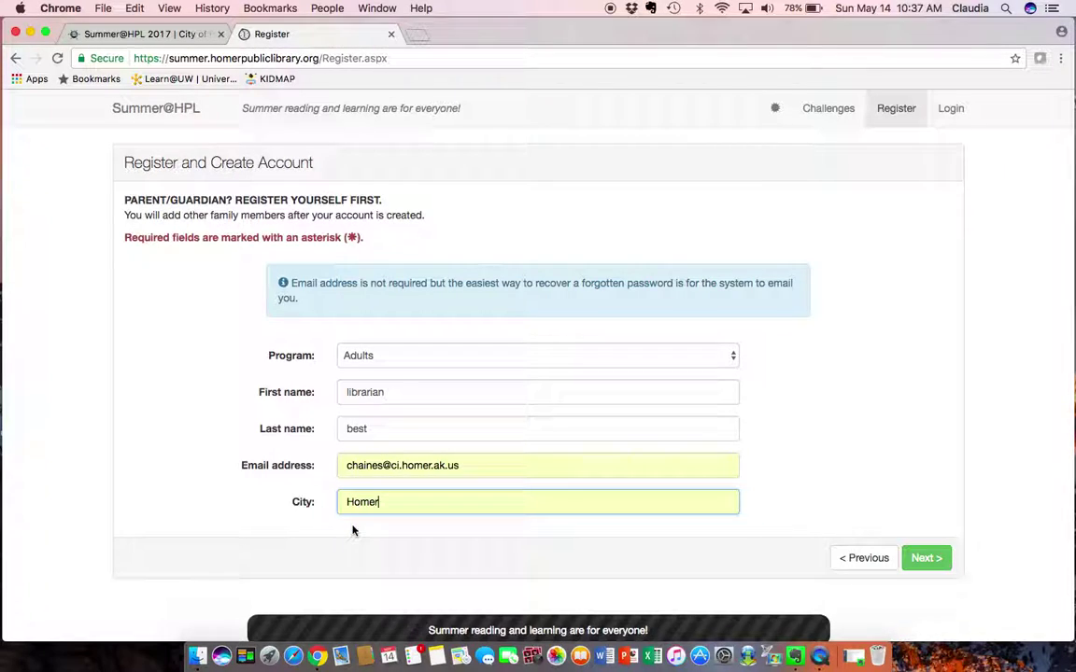
{"action": "left_click", "coordinate": [923, 557]}
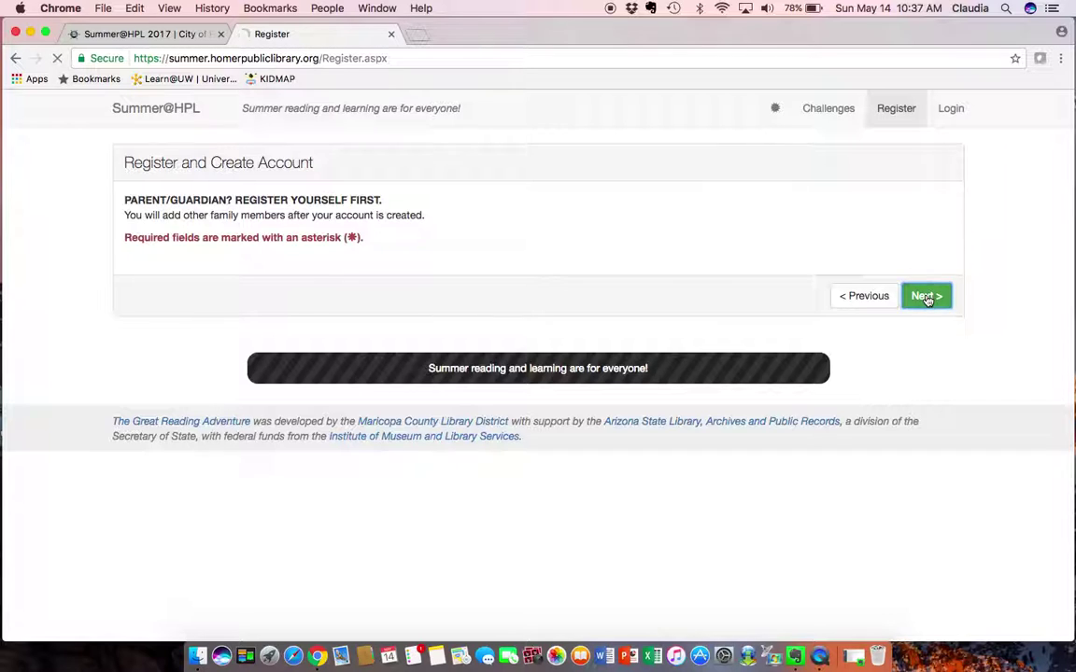
Enter the parent's chosen username and a matching password, and submit them
{"action": "left_click", "coordinate": [926, 297]}
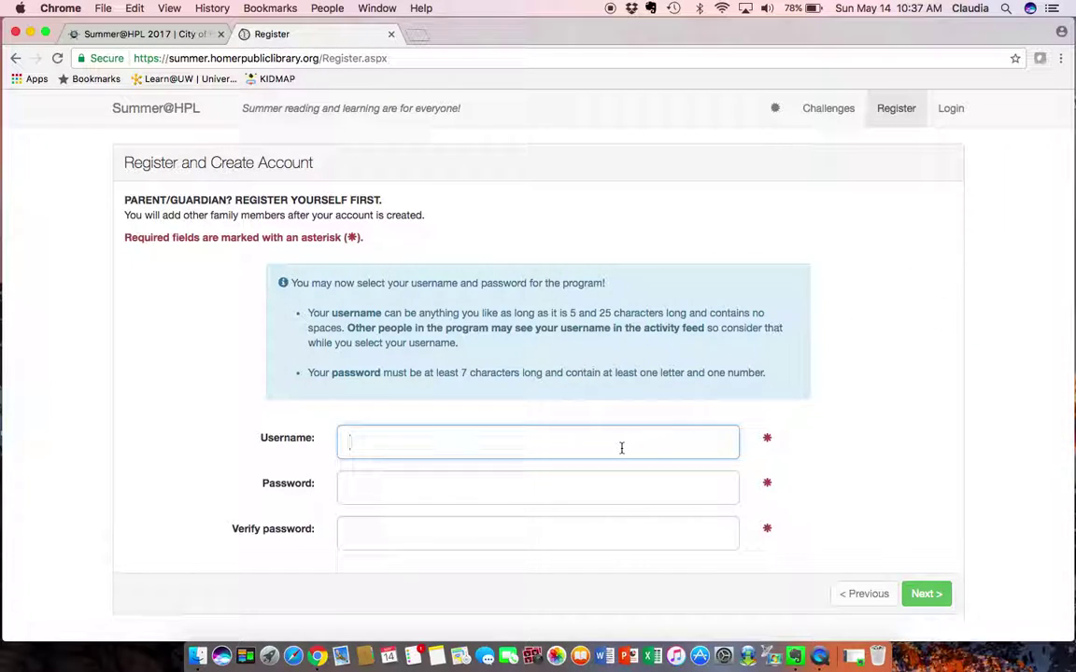
{"action": "type", "text": "claudiathelibrarian"}
{"action": "left_click", "coordinate": [577, 481]}
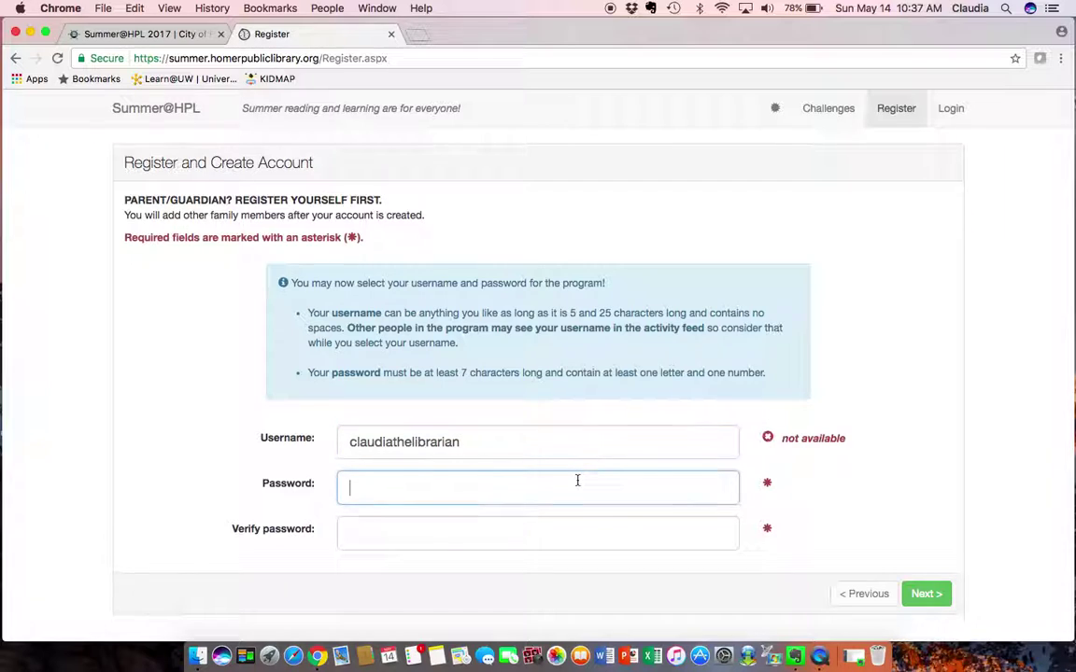
{"action": "type", "text": "•••••••••"}
{"action": "left_click", "coordinate": [552, 525]}
{"action": "type", "text": "•••••••••"}
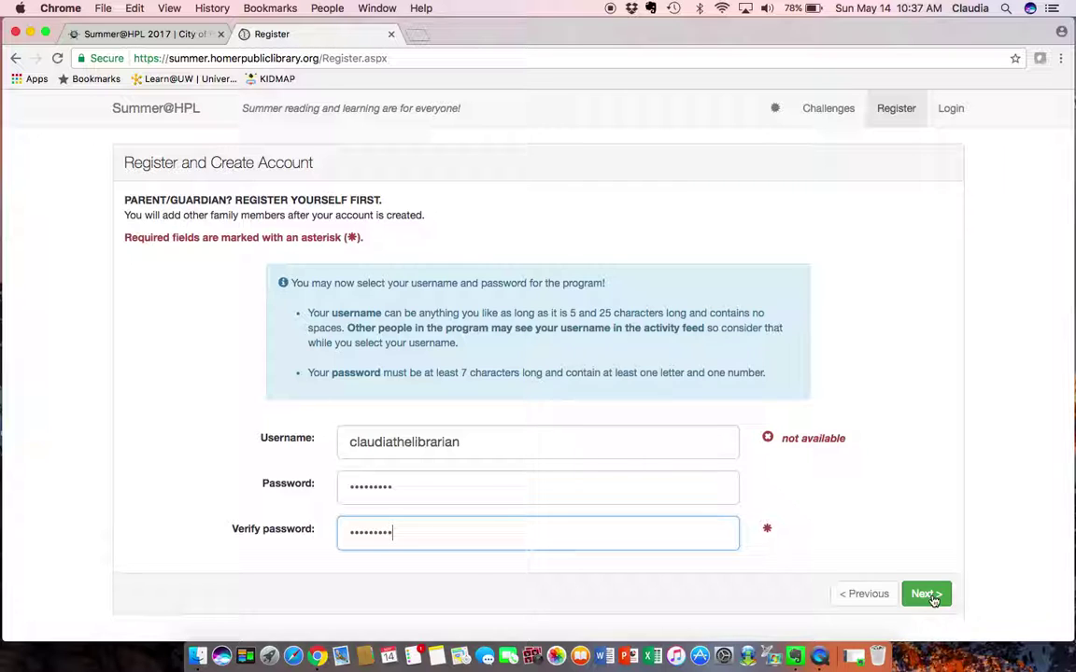
{"action": "left_click", "coordinate": [932, 601]}
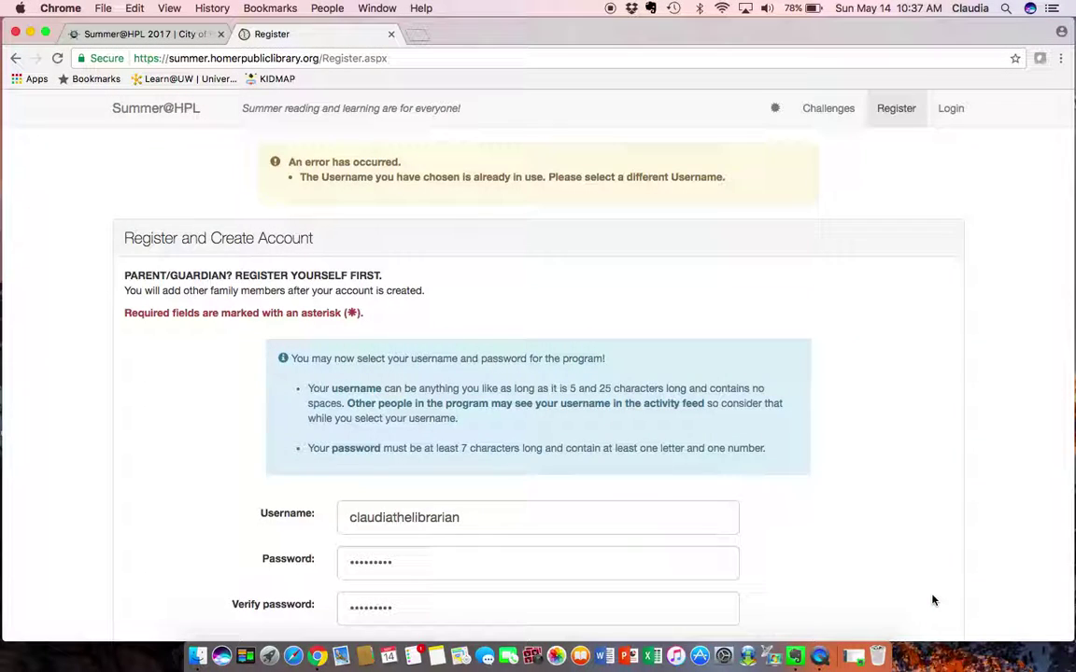
After the username-taken error, append 2 to the username and create the account
{"action": "scroll", "coordinate": [939, 473], "scroll_direction": "down", "scroll_amount": 3}
{"action": "scroll", "coordinate": [938, 473], "scroll_direction": "up", "scroll_amount": 2}
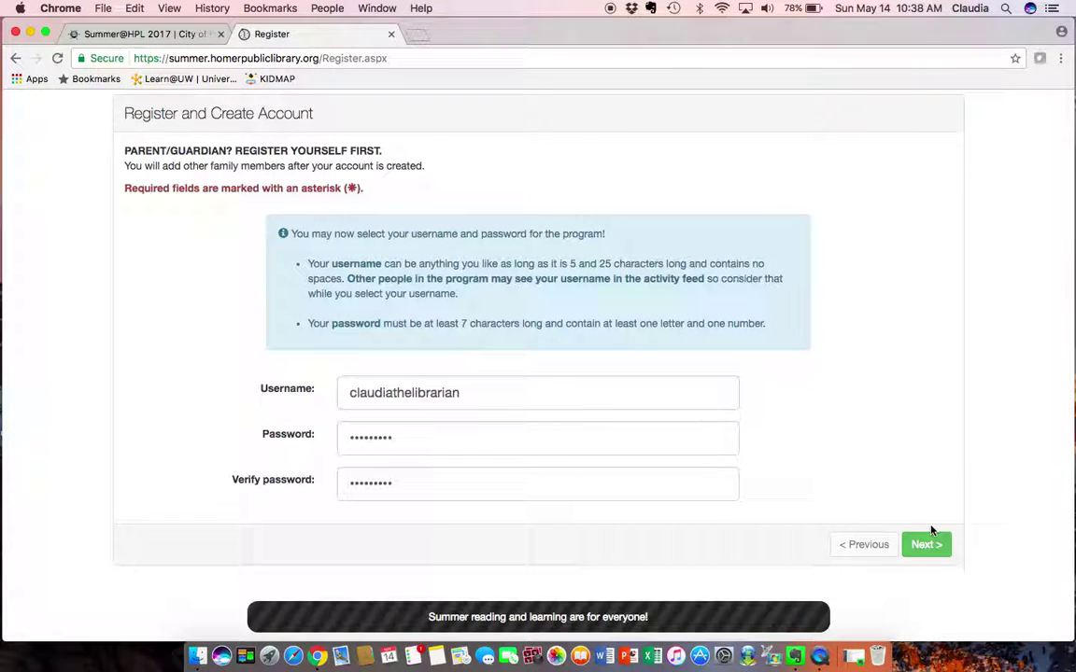
{"action": "left_click", "coordinate": [930, 549]}
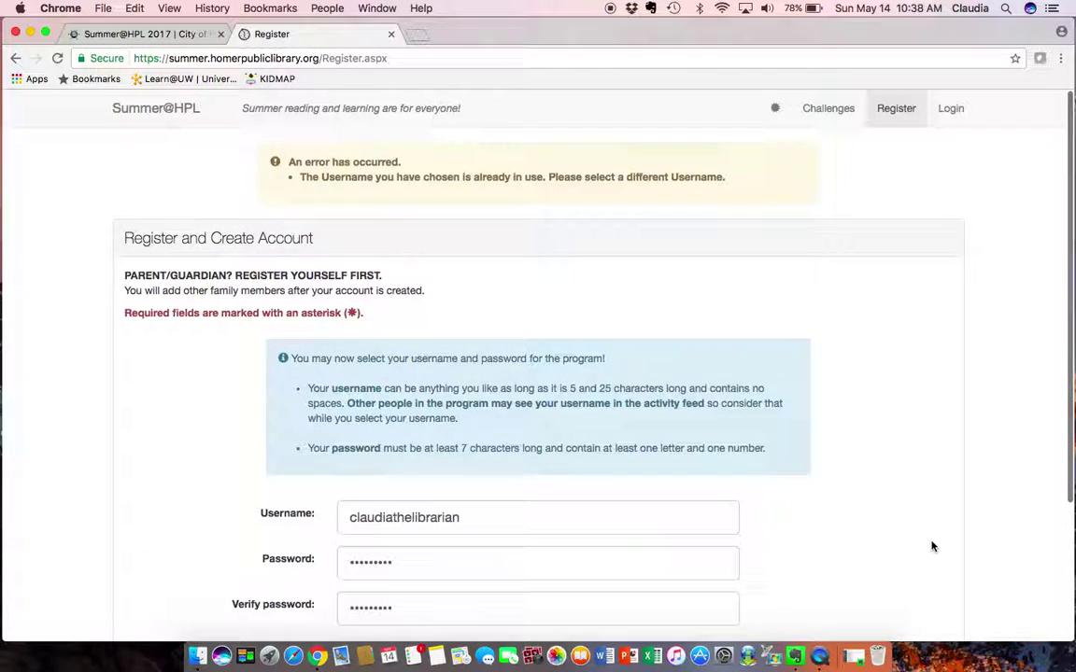
{"action": "scroll", "coordinate": [932, 546], "scroll_direction": "down", "scroll_amount": 2}
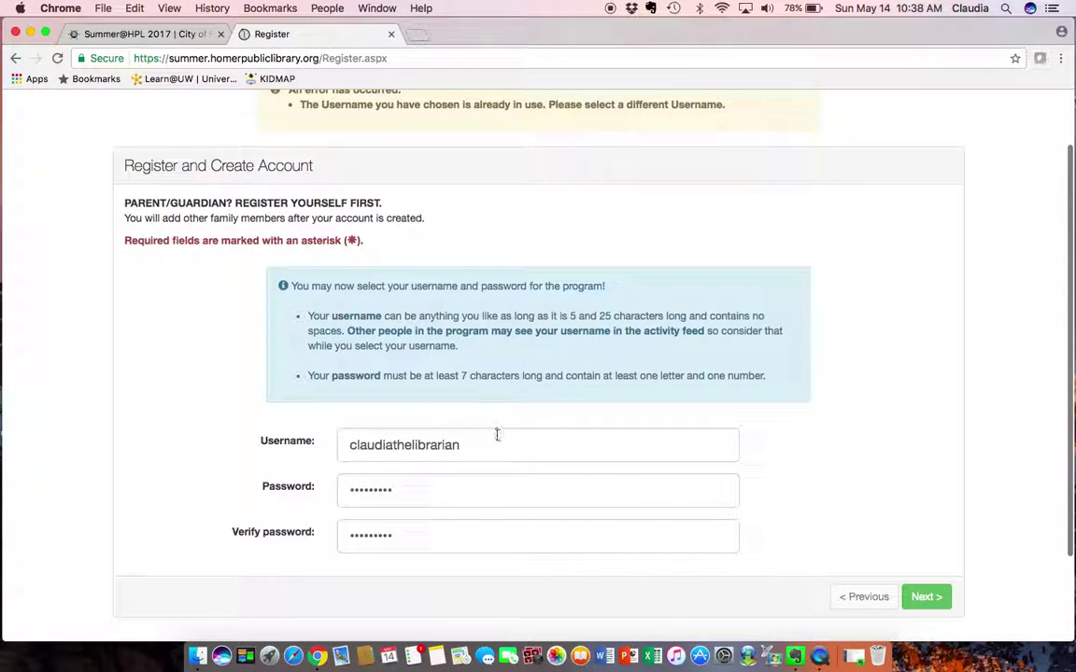
{"action": "left_click", "coordinate": [496, 437]}
{"action": "type", "text": "2"}
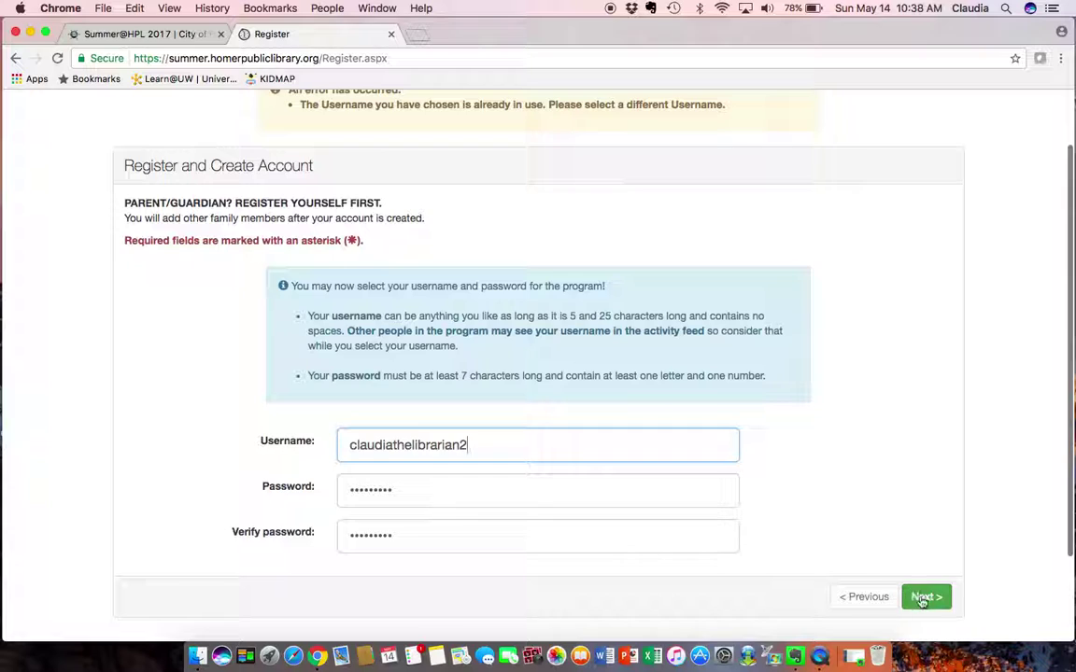
{"action": "left_click", "coordinate": [925, 597]}
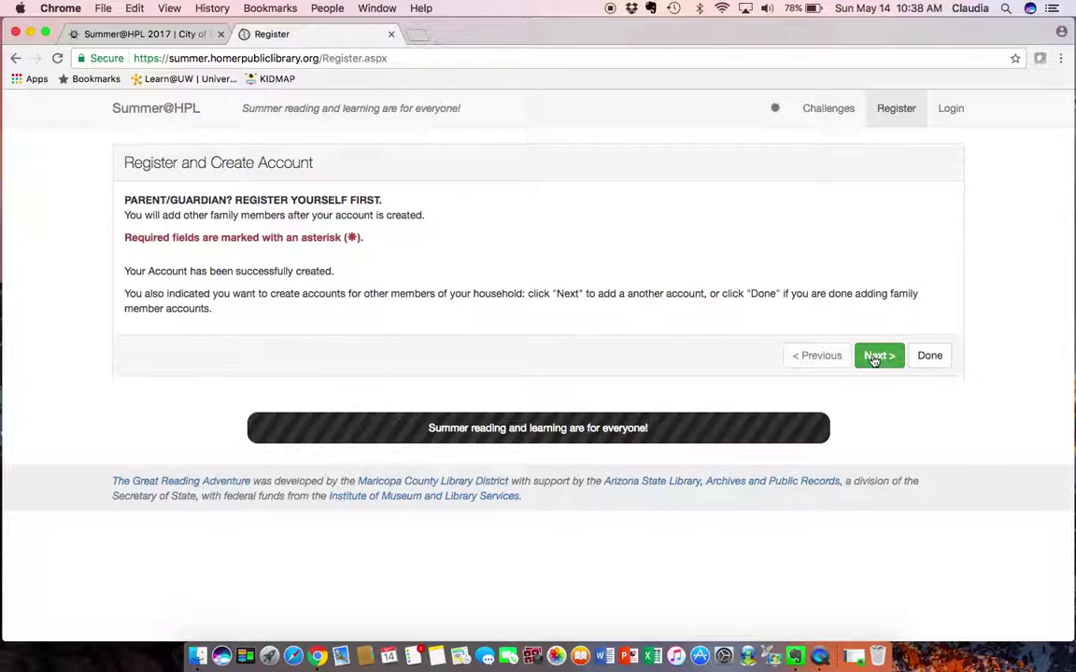
Begin adding a household member aged 5
{"action": "left_click", "coordinate": [876, 356]}
{"action": "left_click", "coordinate": [575, 358]}
{"action": "type", "text": "5"}
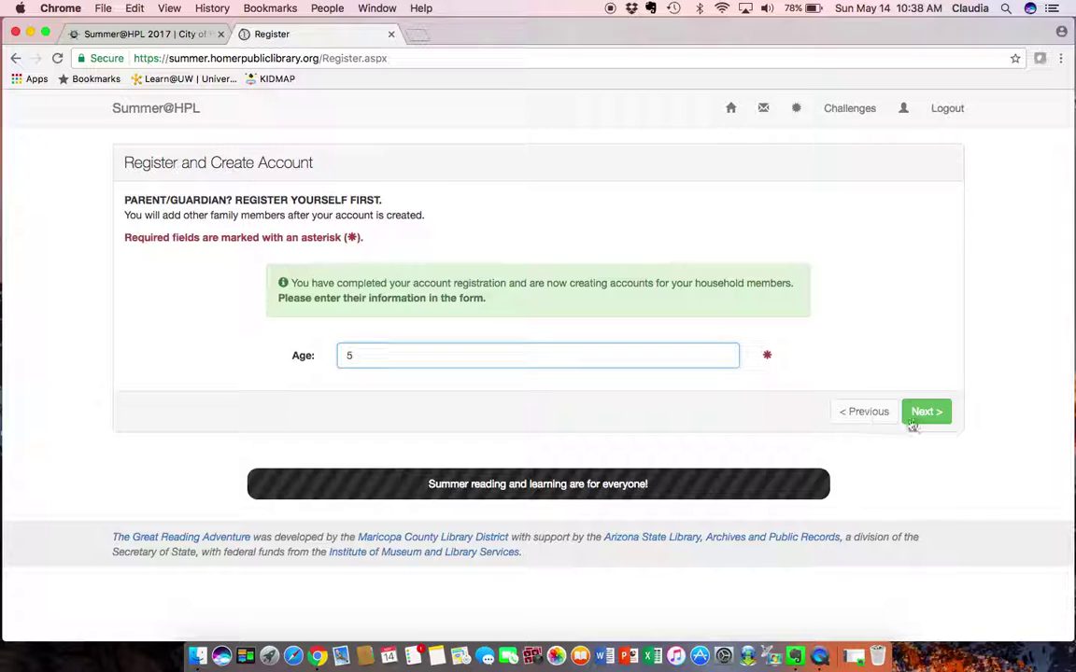
{"action": "left_click", "coordinate": [939, 413]}
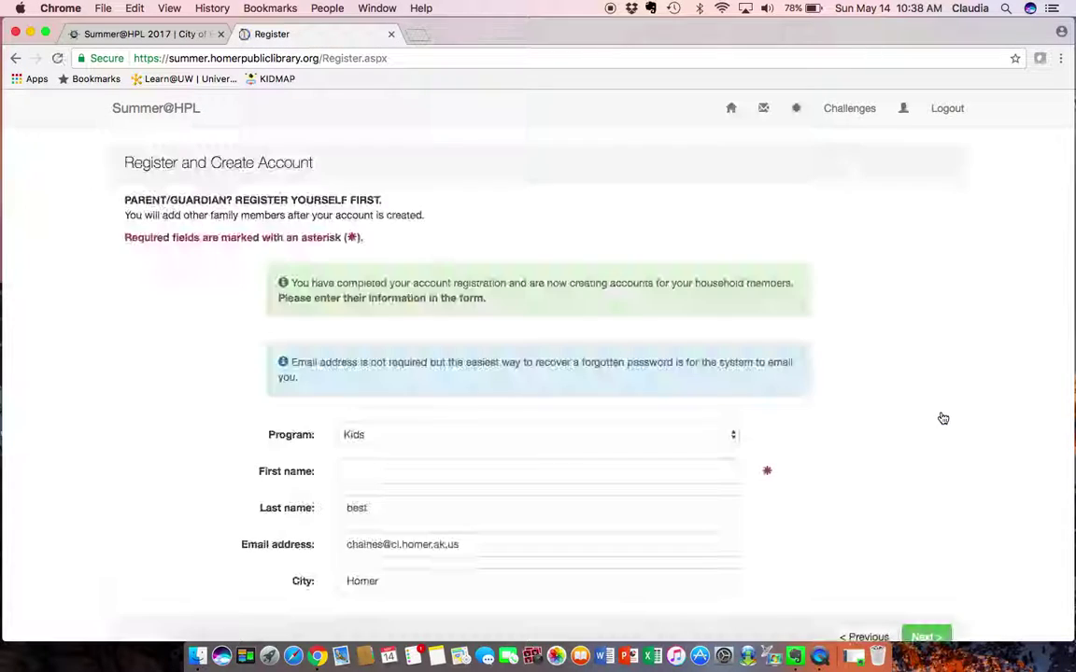
Enter the child's first name, keeping the Kids program, the last name and city Homer
{"action": "left_click", "coordinate": [519, 471]}
{"action": "type", "text": "betty"}
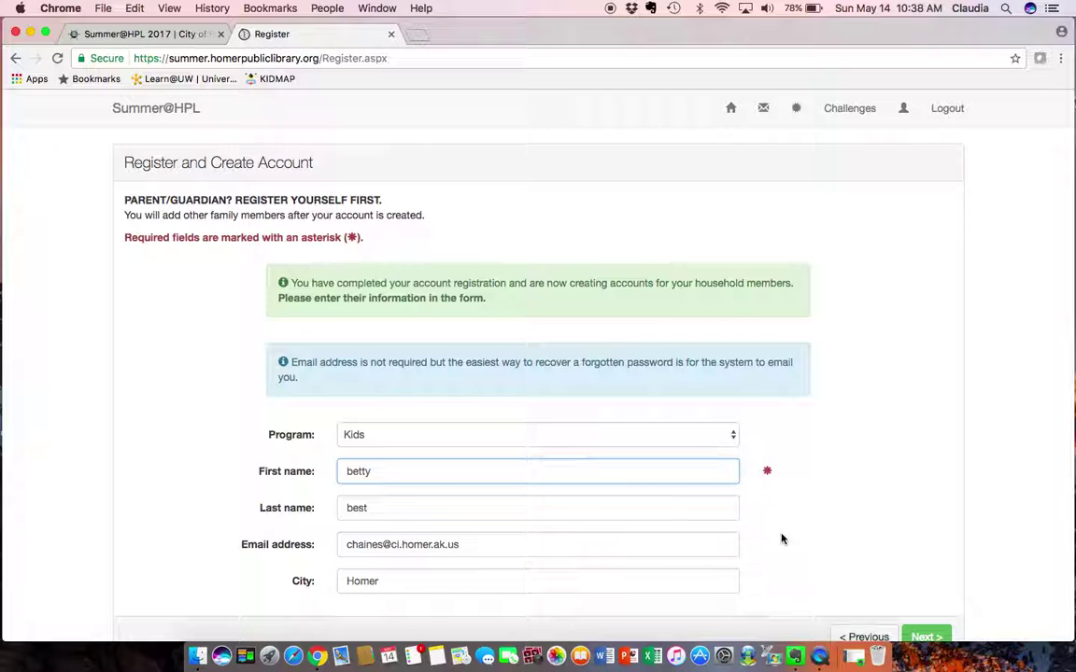
{"action": "scroll", "coordinate": [781, 539], "scroll_direction": "down", "scroll_amount": 2}
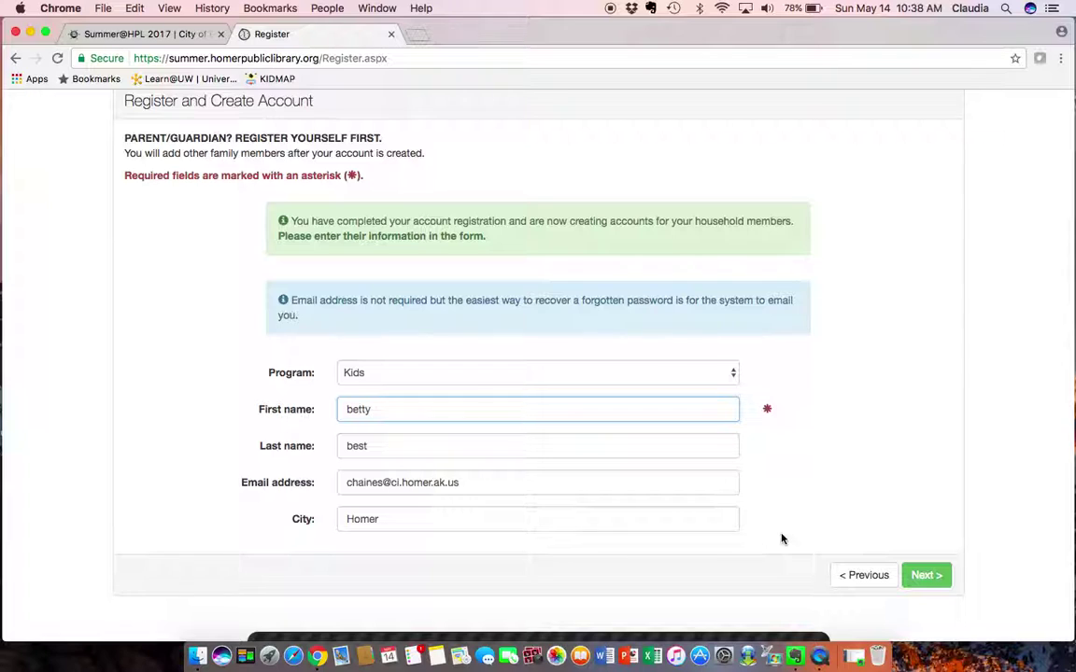
{"action": "scroll", "coordinate": [783, 539], "scroll_direction": "down", "scroll_amount": 1}
{"action": "scroll", "coordinate": [783, 538], "scroll_direction": "down", "scroll_amount": 1}
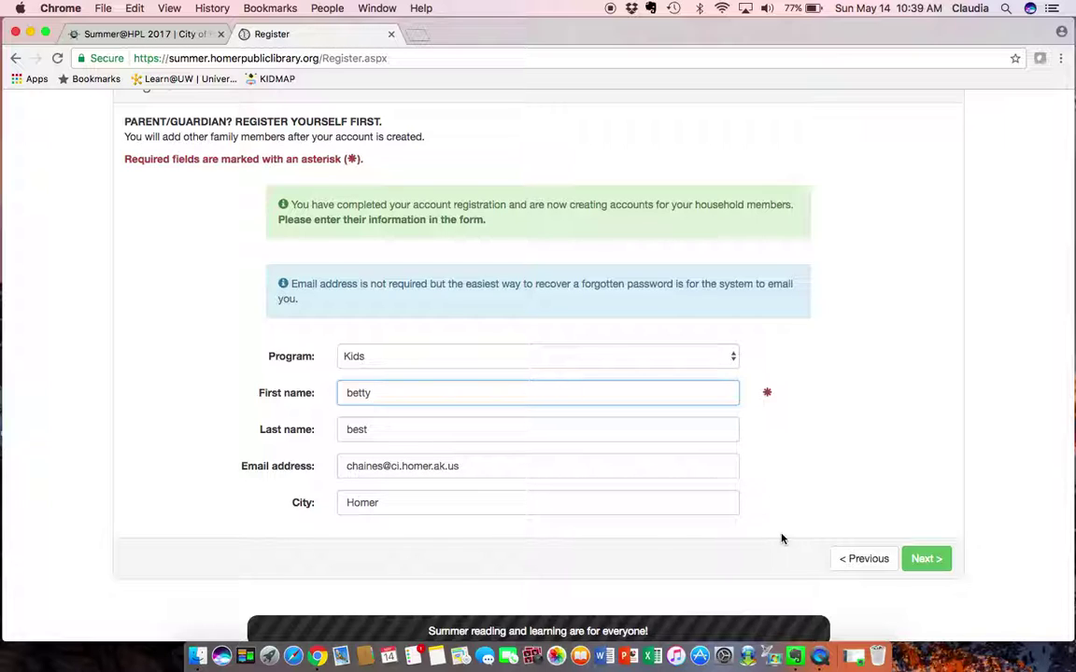
Submit the child's details and choose Paul Banks as the school
{"action": "left_click", "coordinate": [924, 559]}
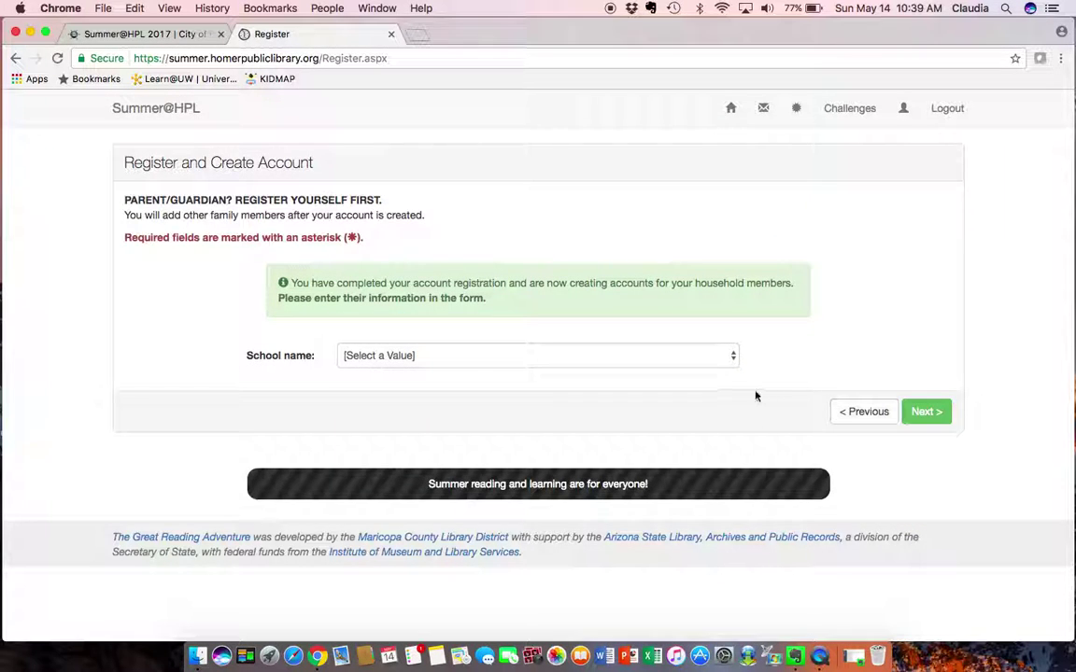
{"action": "left_click", "coordinate": [731, 362]}
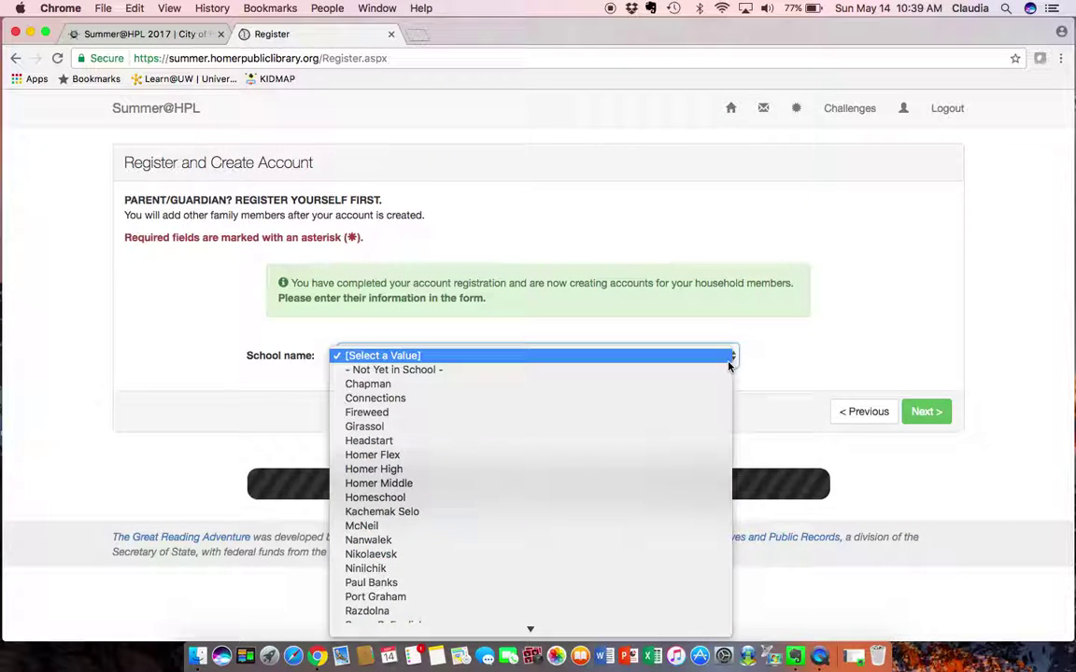
{"action": "left_click", "coordinate": [693, 581]}
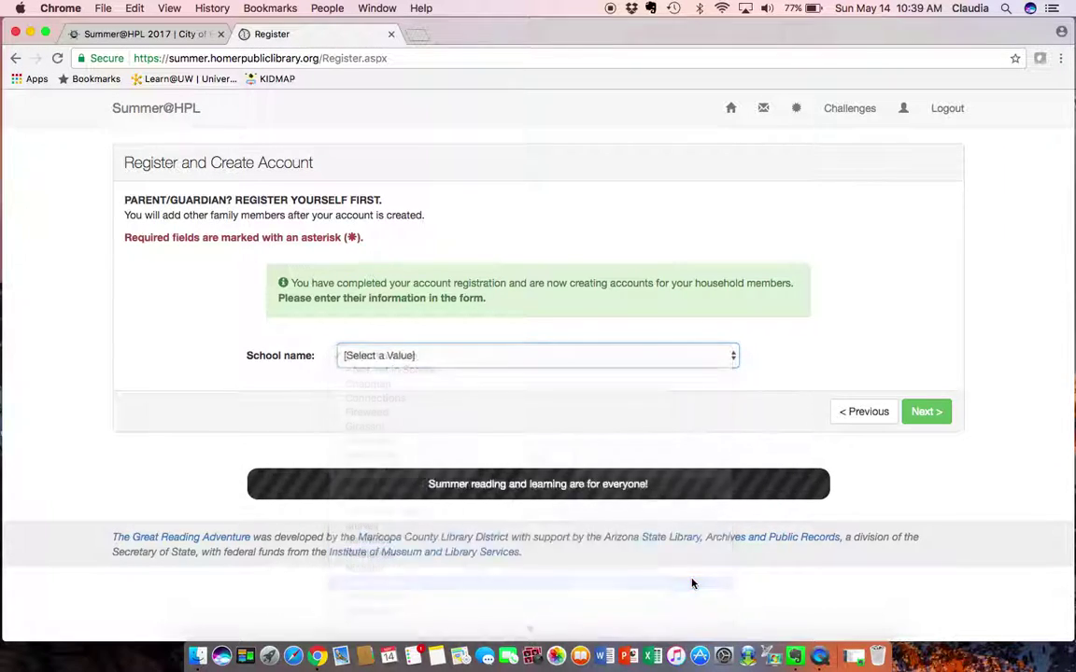
{"action": "left_click", "coordinate": [926, 414]}
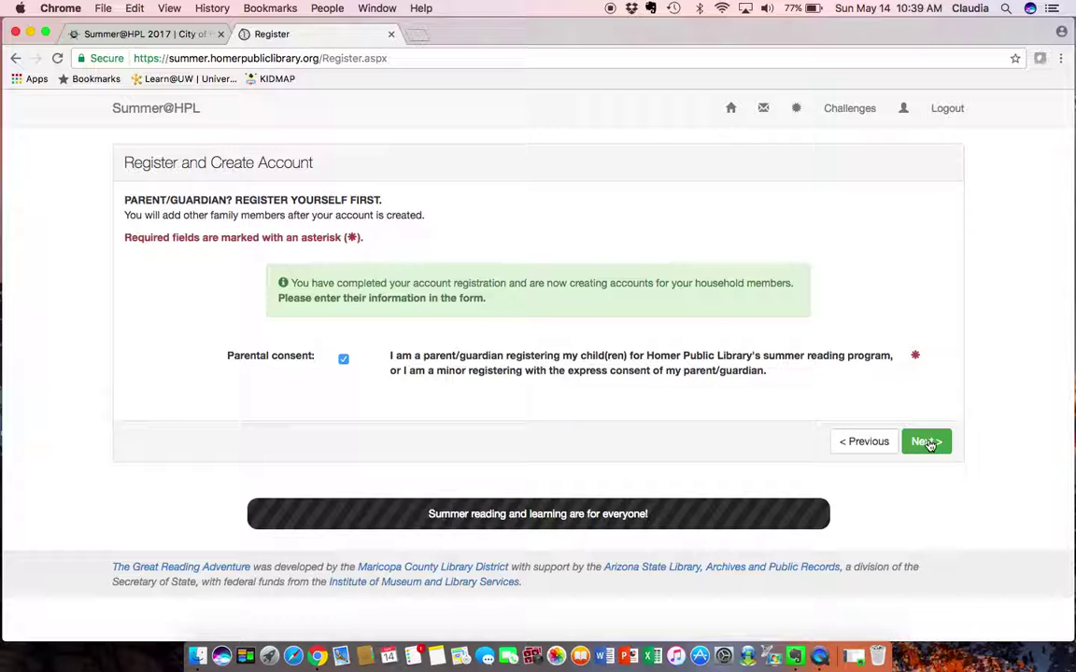
Accept parental consent and enter an available username for the child
{"action": "left_click", "coordinate": [930, 444]}
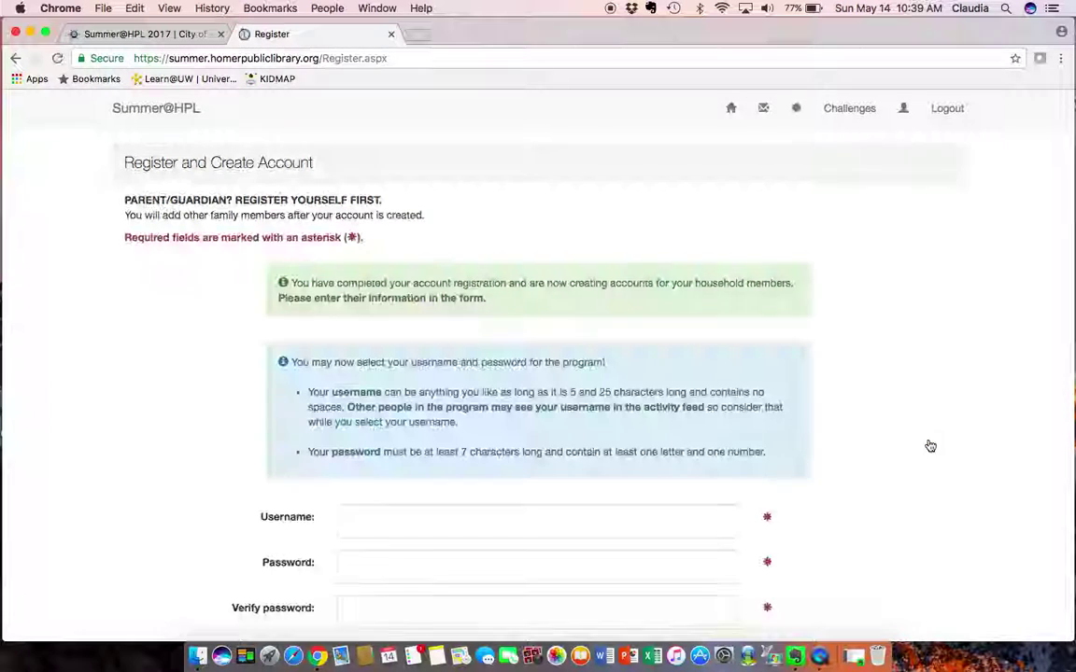
{"action": "scroll", "coordinate": [922, 430], "scroll_direction": "down", "scroll_amount": 2}
{"action": "scroll", "coordinate": [841, 439], "scroll_direction": "down", "scroll_amount": 1}
{"action": "left_click", "coordinate": [619, 417]}
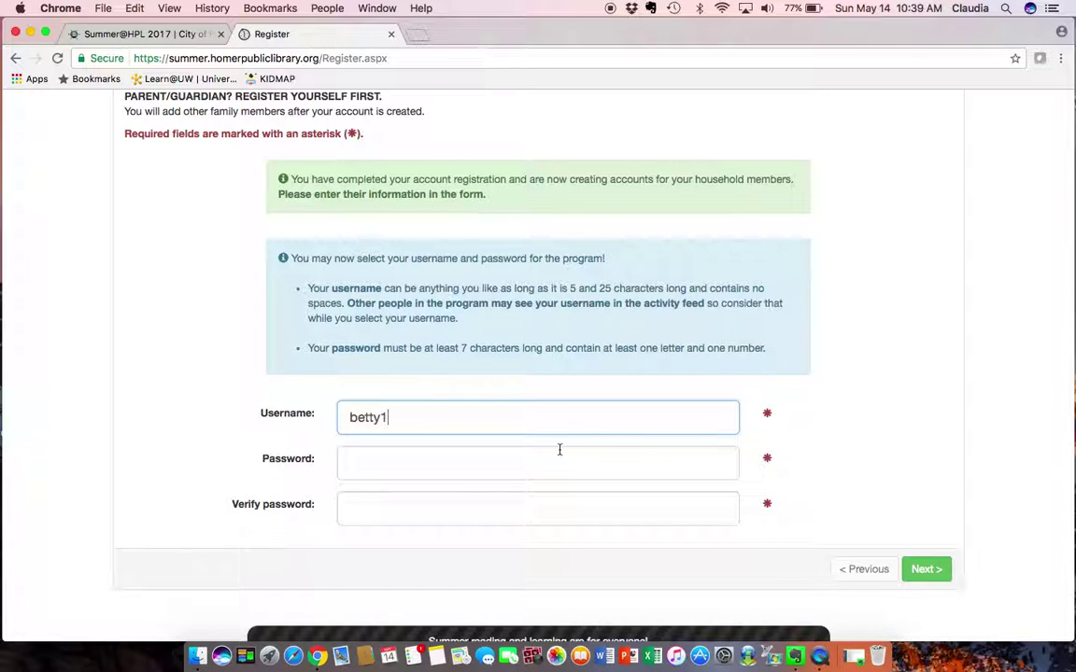
Enter and verify the child's password, then submit the login details
{"action": "left_click", "coordinate": [528, 463]}
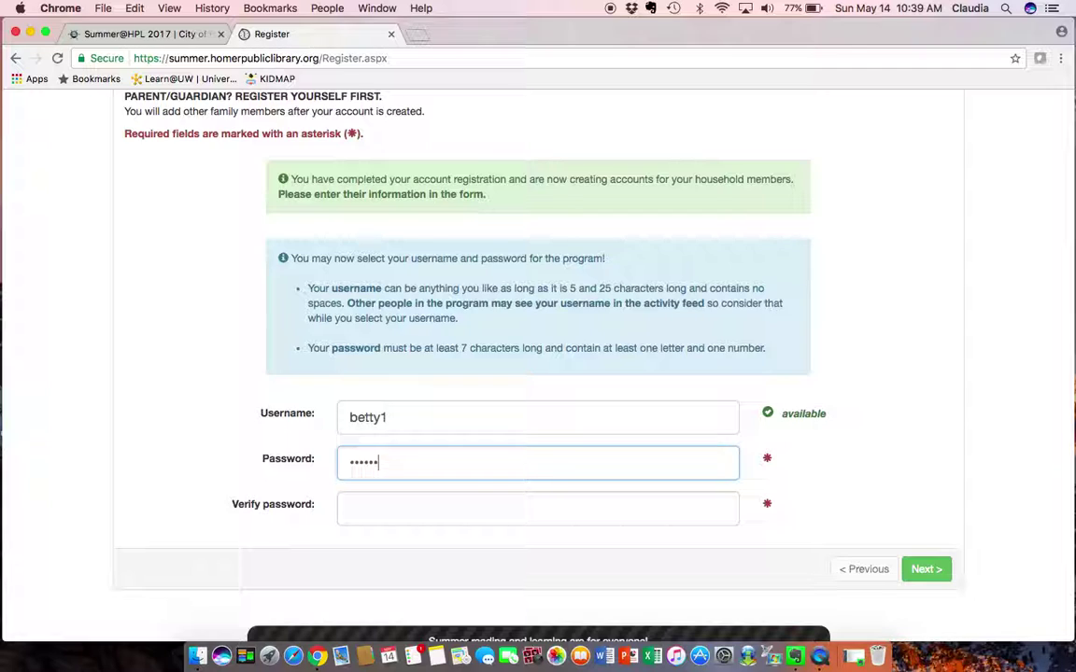
{"action": "left_click", "coordinate": [518, 510]}
{"action": "type", "text": "bett"}
{"action": "key", "text": "BackSpace"}
{"action": "key", "text": "BackSpace"}
{"action": "key", "text": "BackSpace"}
{"action": "key", "text": "BackSpace"}
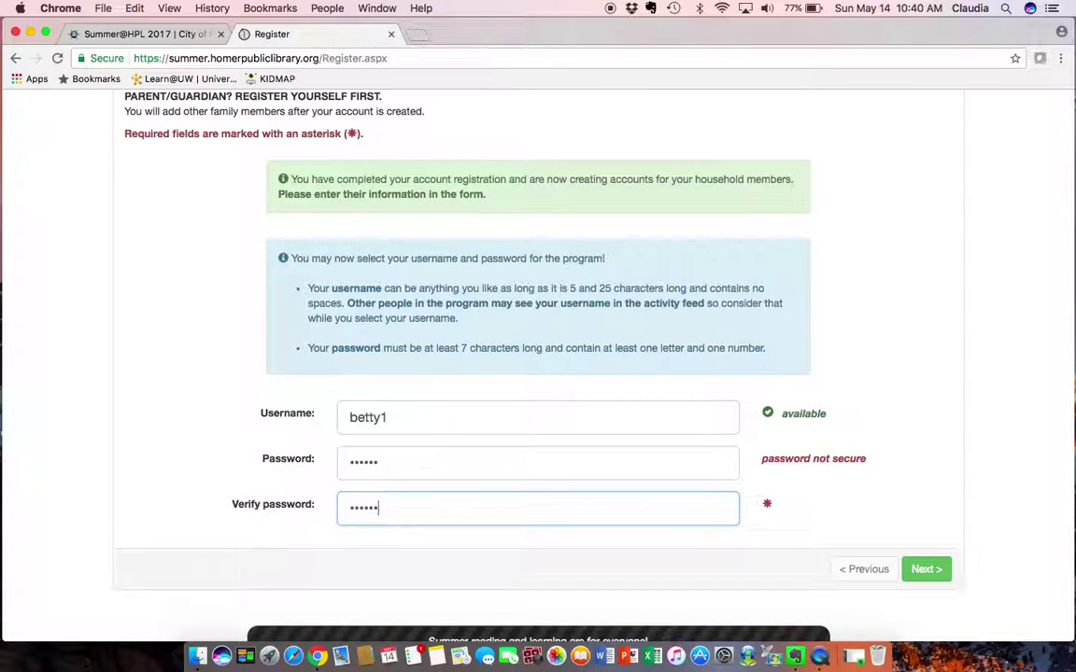
{"action": "left_click", "coordinate": [922, 569]}
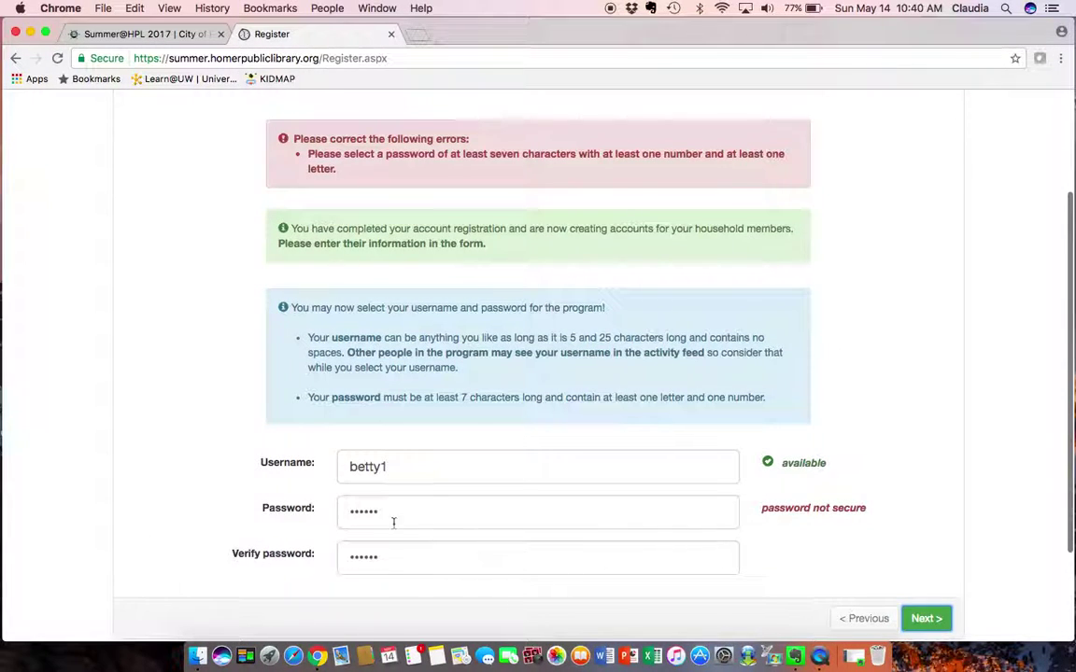
Lengthen the rejected password by one character after the error
{"action": "left_click", "coordinate": [382, 514]}
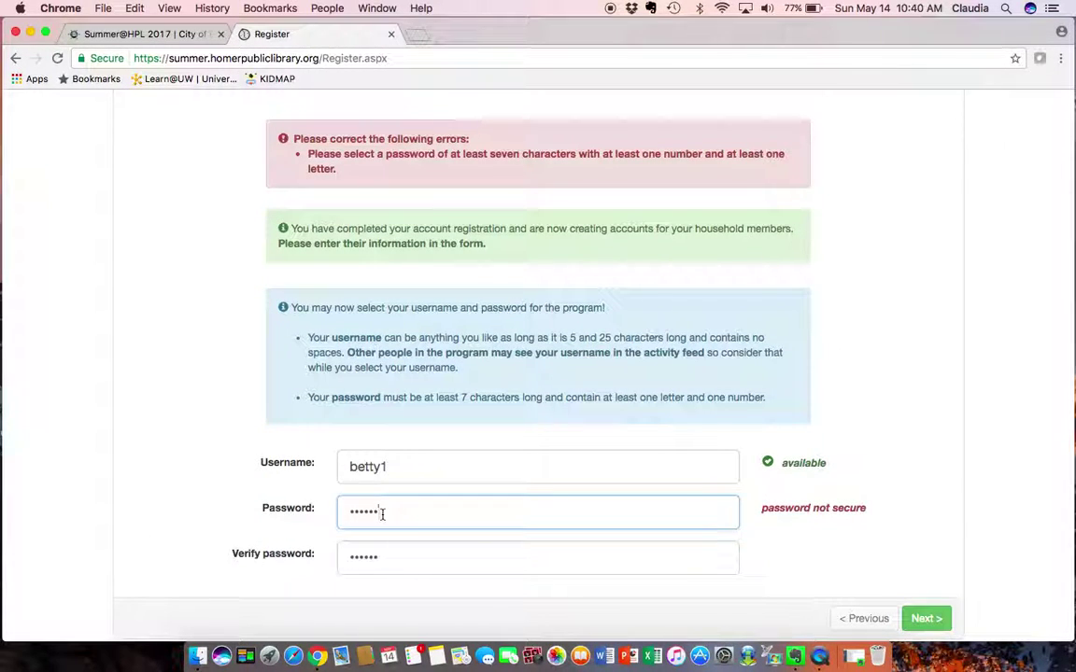
{"action": "type", "text": "1"}
{"action": "left_click", "coordinate": [387, 559]}
Save the first child's account and begin a second household member aged 13
{"action": "type", "text": "1"}
{"action": "left_click", "coordinate": [920, 619]}
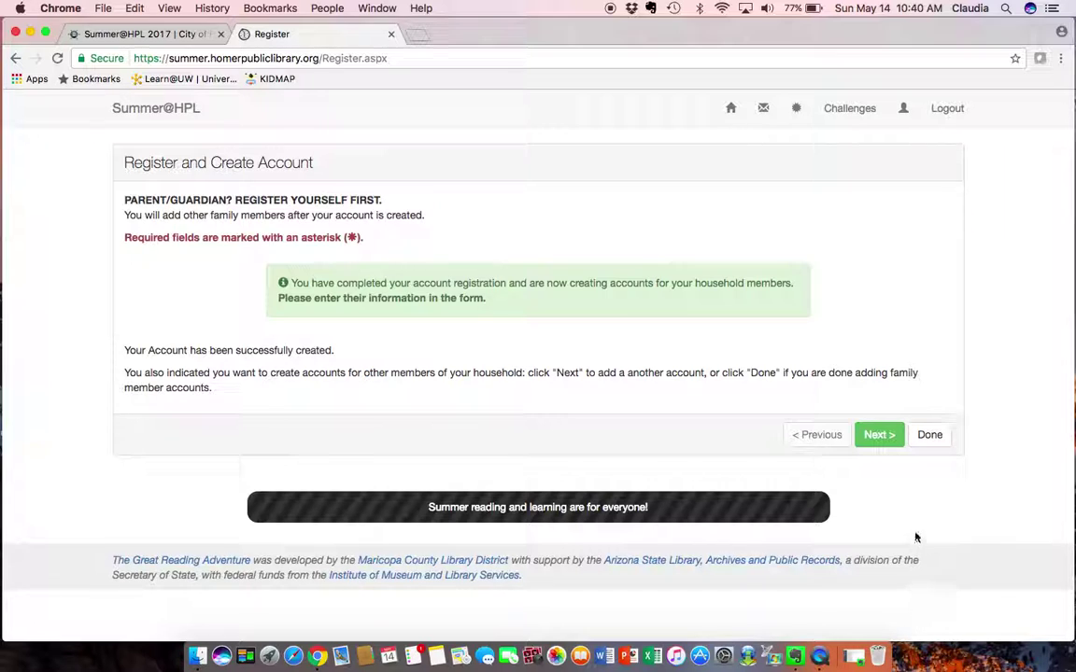
{"action": "left_click", "coordinate": [884, 436]}
{"action": "left_click", "coordinate": [674, 353]}
{"action": "type", "text": "13"}
{"action": "left_click", "coordinate": [913, 416]}
Enter the second child's first name and choose Homer Middle as the school
{"action": "left_click", "coordinate": [552, 477]}
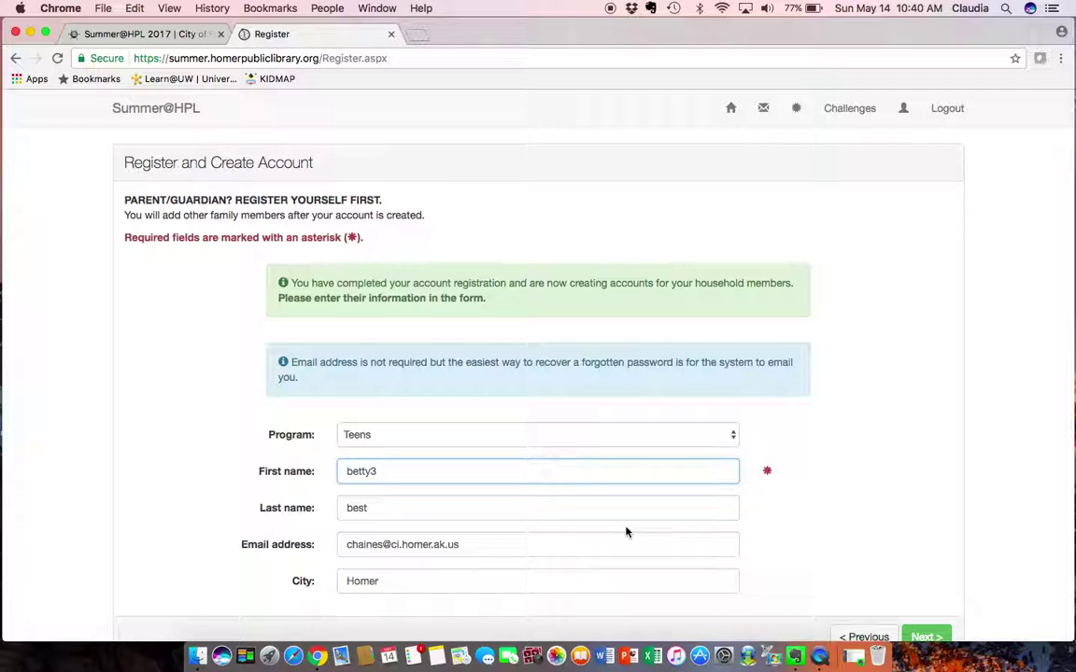
{"action": "scroll", "coordinate": [834, 565], "scroll_direction": "down", "scroll_amount": 1}
{"action": "scroll", "coordinate": [834, 565], "scroll_direction": "down", "scroll_amount": 1}
{"action": "left_click", "coordinate": [925, 548]}
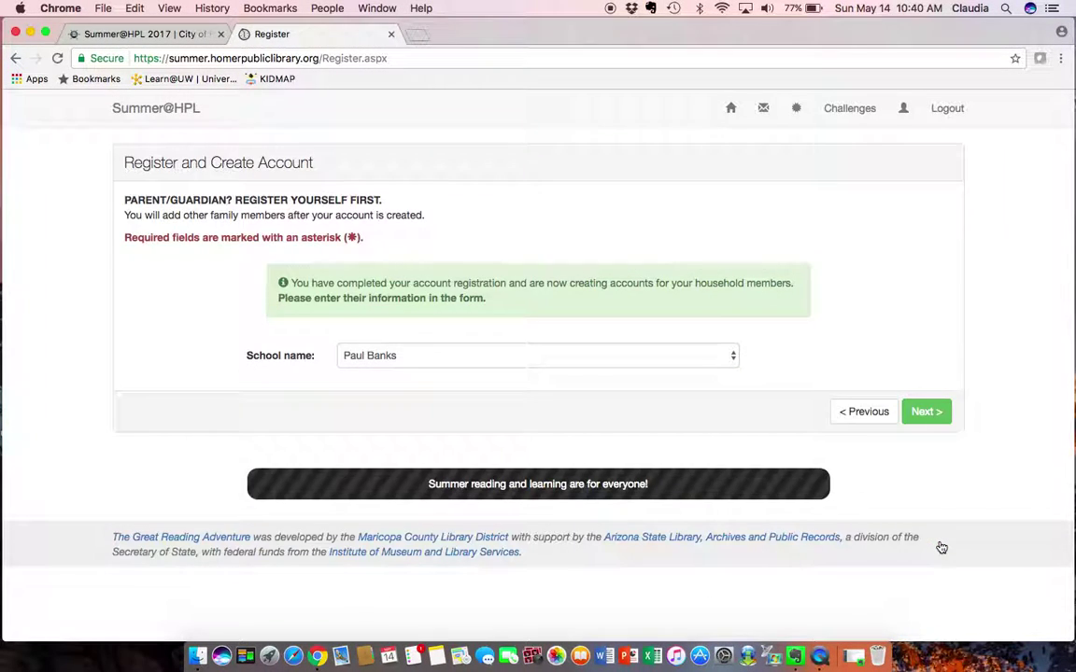
{"action": "left_click", "coordinate": [732, 358]}
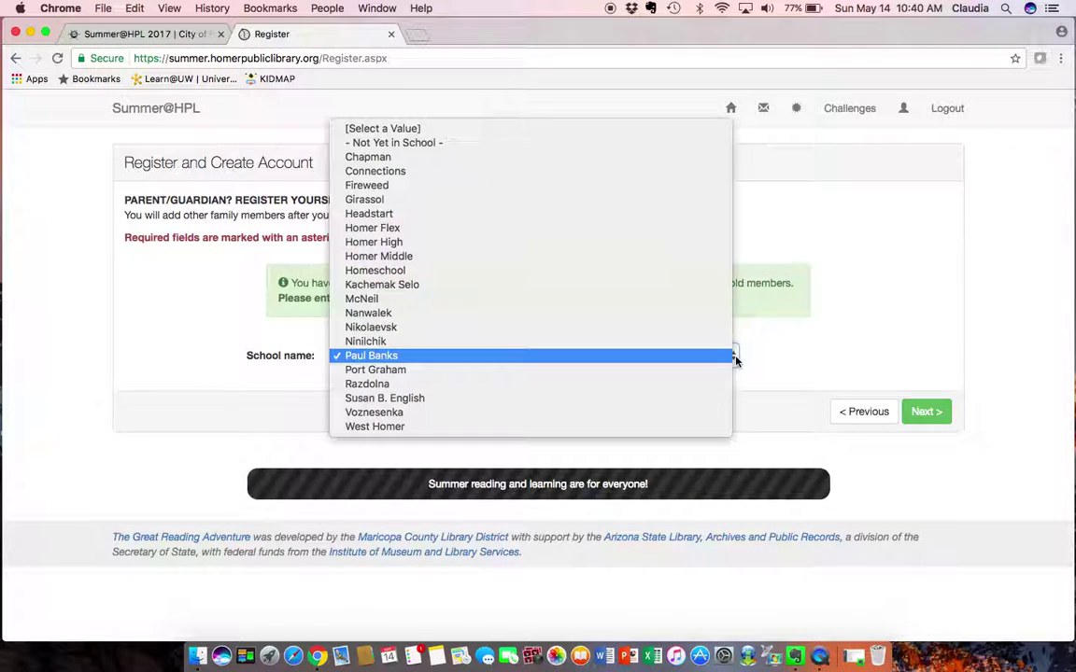
{"action": "left_click", "coordinate": [692, 261]}
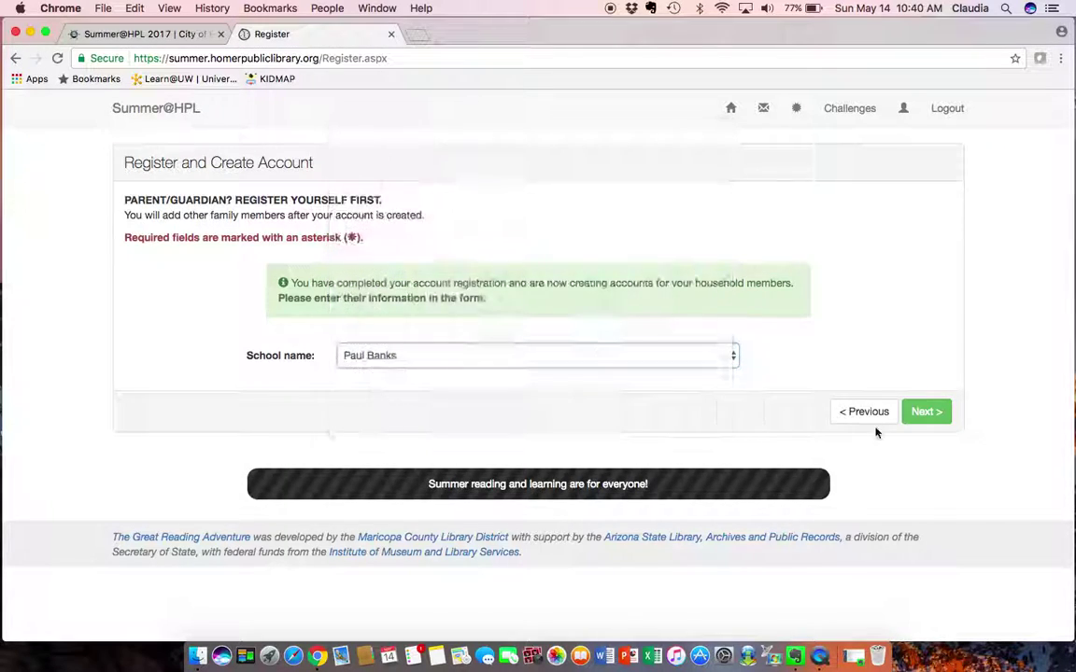
Accept consent, give the second child a username and password, and finish adding household members
{"action": "left_click", "coordinate": [924, 412]}
{"action": "left_click", "coordinate": [936, 454]}
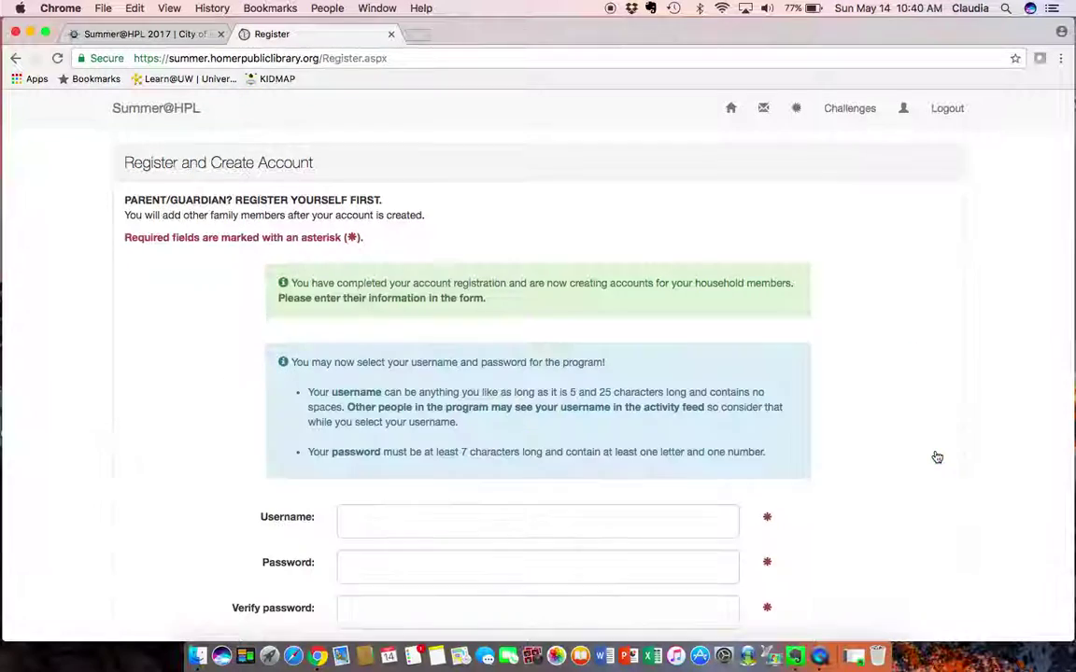
{"action": "left_click", "coordinate": [619, 522]}
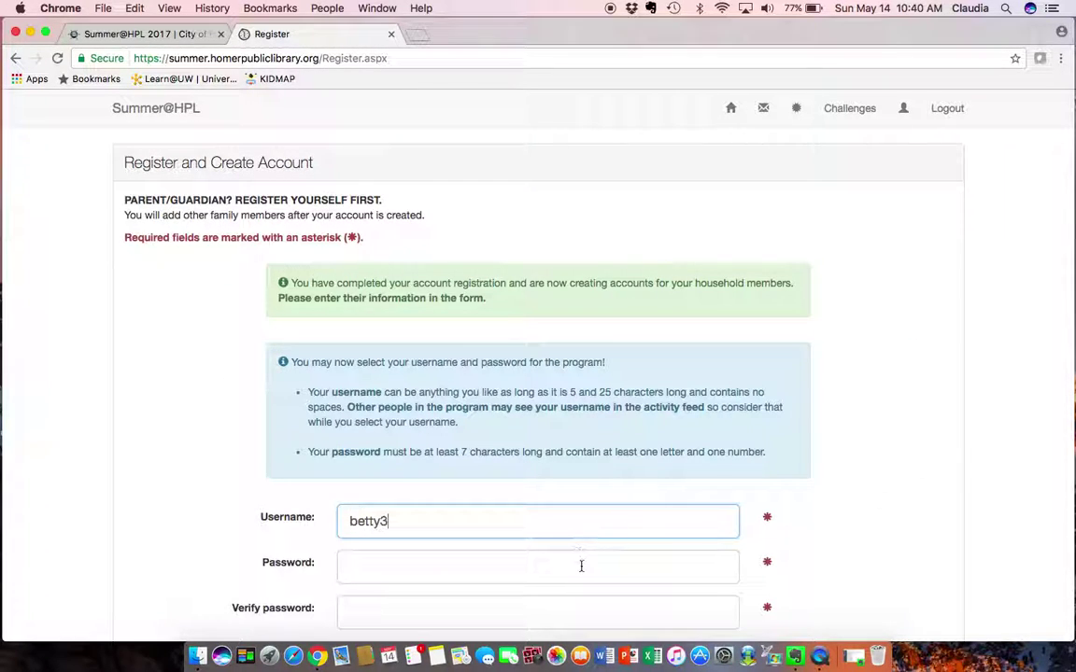
{"action": "left_click", "coordinate": [581, 567]}
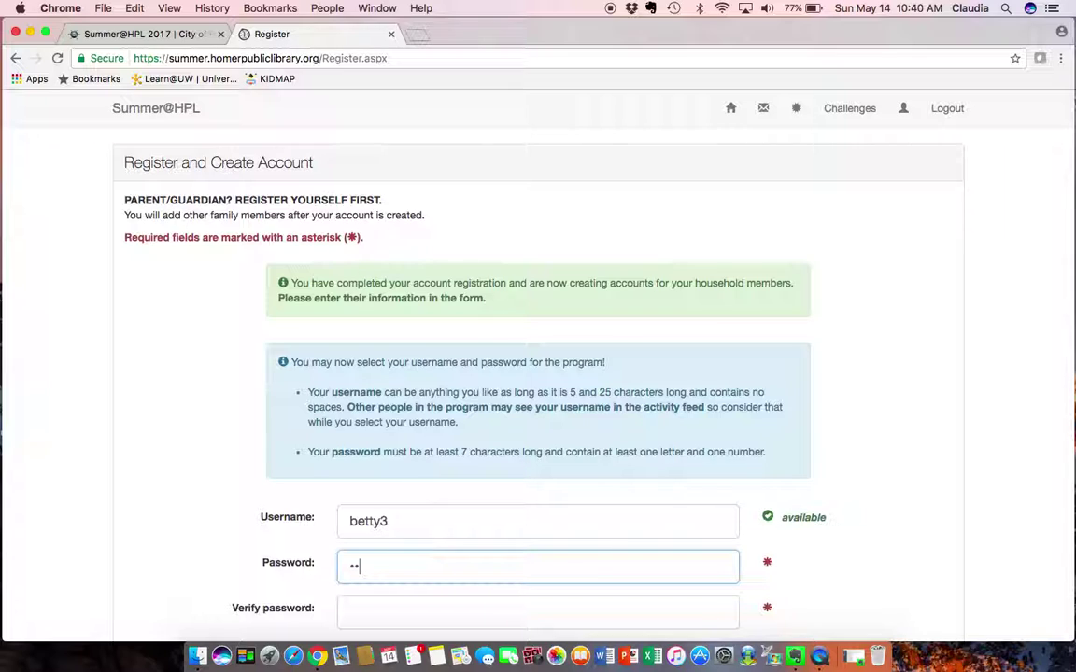
{"action": "left_click", "coordinate": [558, 607]}
{"action": "scroll", "coordinate": [972, 605], "scroll_direction": "down", "scroll_amount": 4}
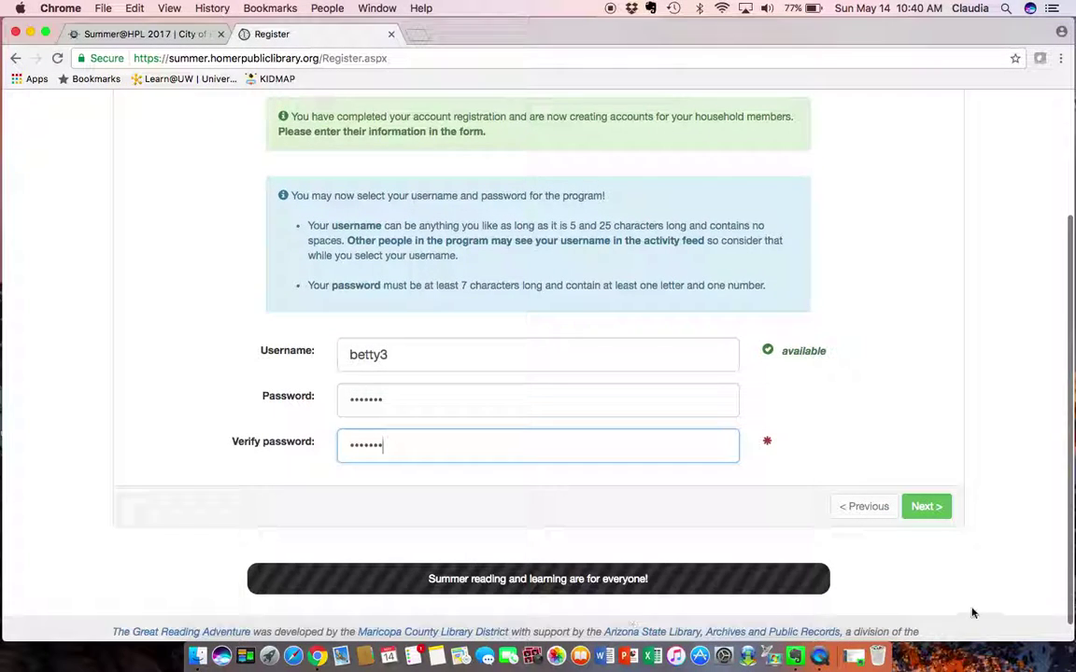
{"action": "left_click", "coordinate": [937, 509]}
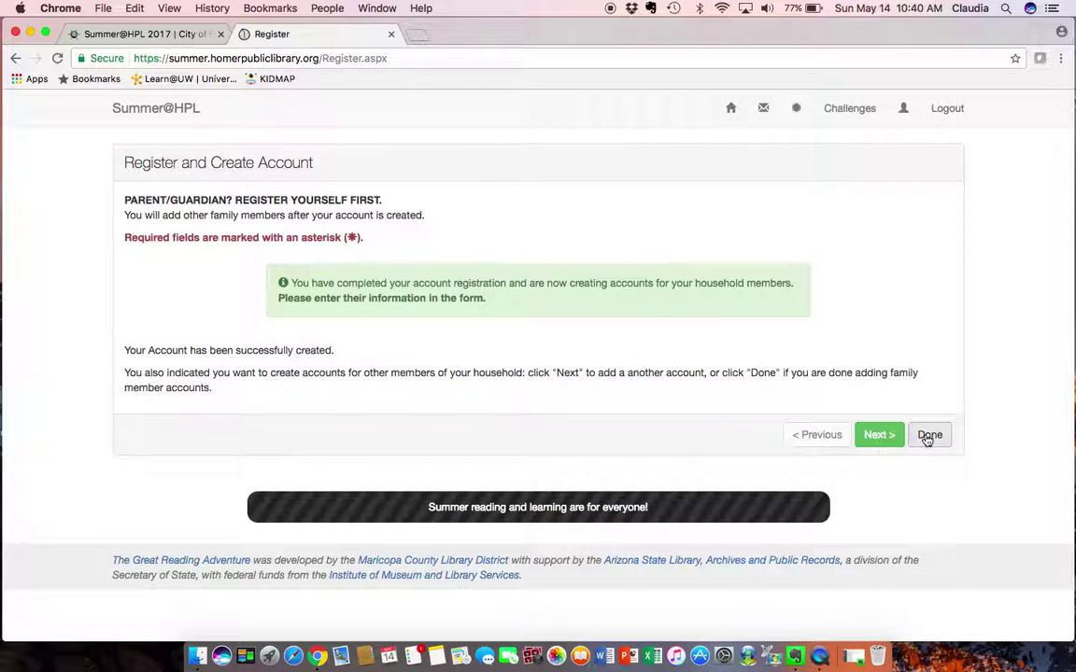
{"action": "left_click", "coordinate": [928, 438]}
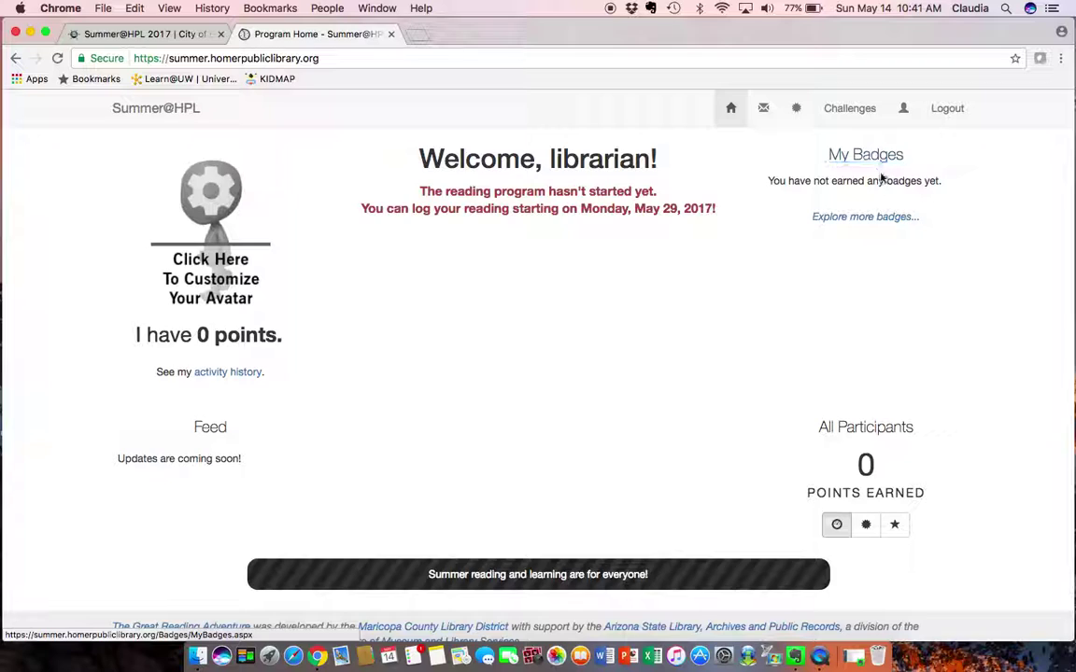
Scroll the program home page down and back up to review the parent's 0 points and badges
{"action": "scroll", "coordinate": [903, 291], "scroll_direction": "down", "scroll_amount": 1}
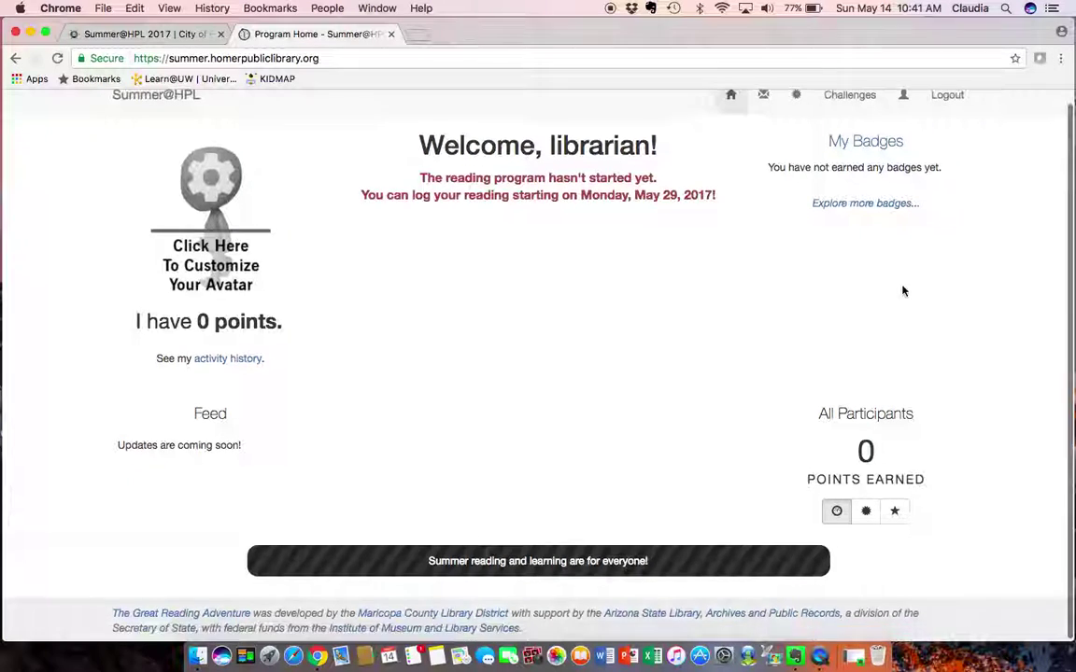
{"action": "scroll", "coordinate": [903, 292], "scroll_direction": "up", "scroll_amount": 1}
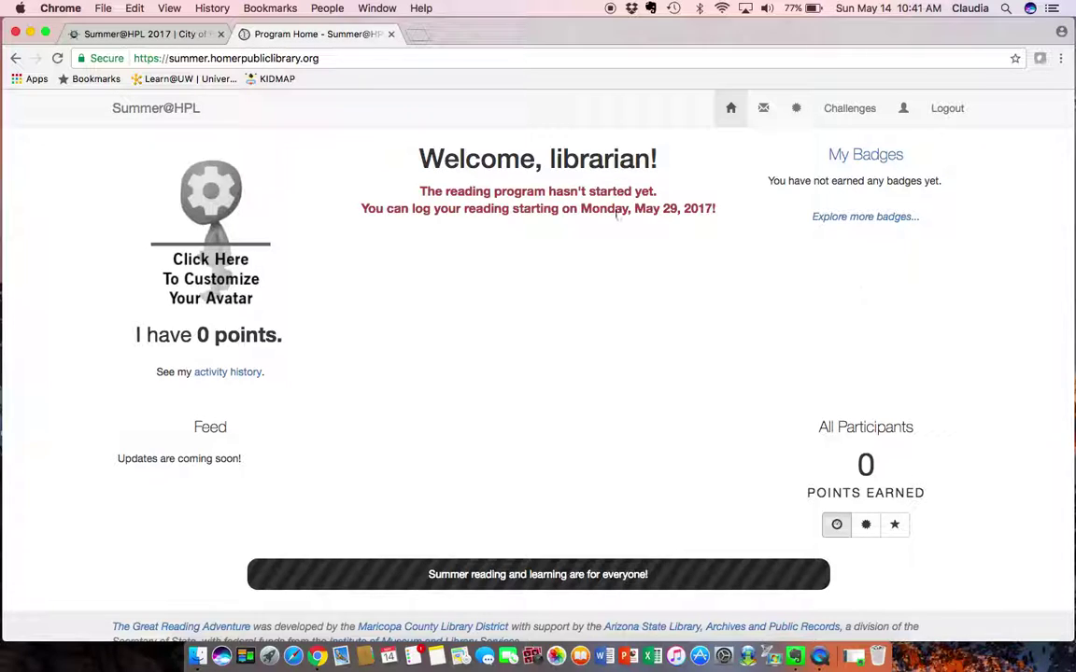
Dress the avatar in a shirt with tie and a black skirt
{"action": "left_click", "coordinate": [213, 206]}
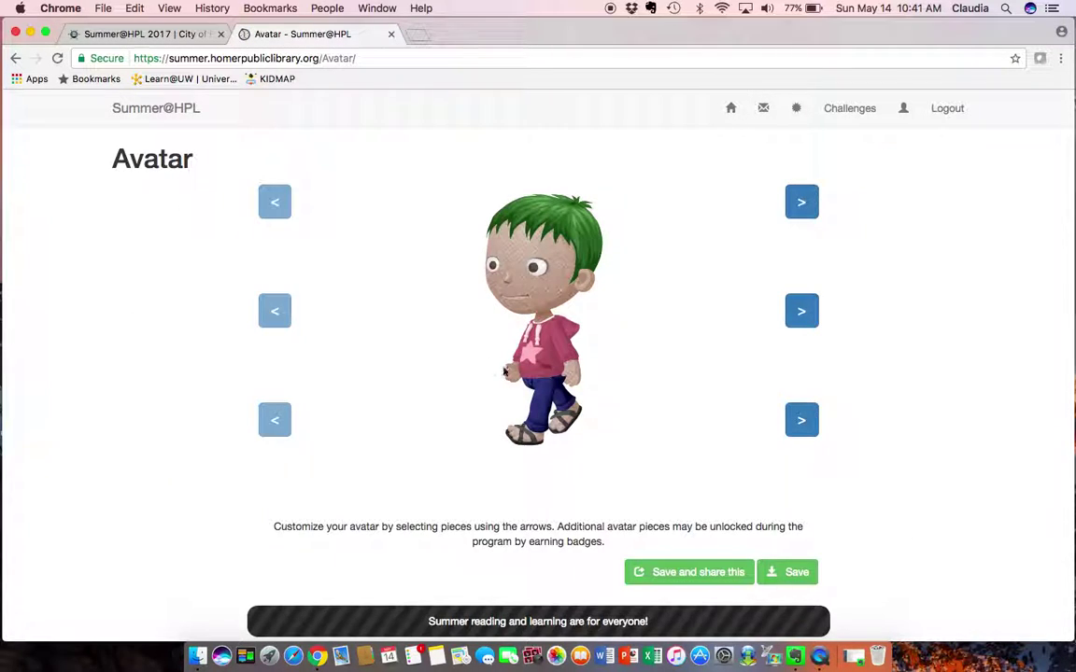
{"action": "left_click", "coordinate": [806, 318]}
{"action": "left_click", "coordinate": [806, 319]}
{"action": "left_click", "coordinate": [805, 422]}
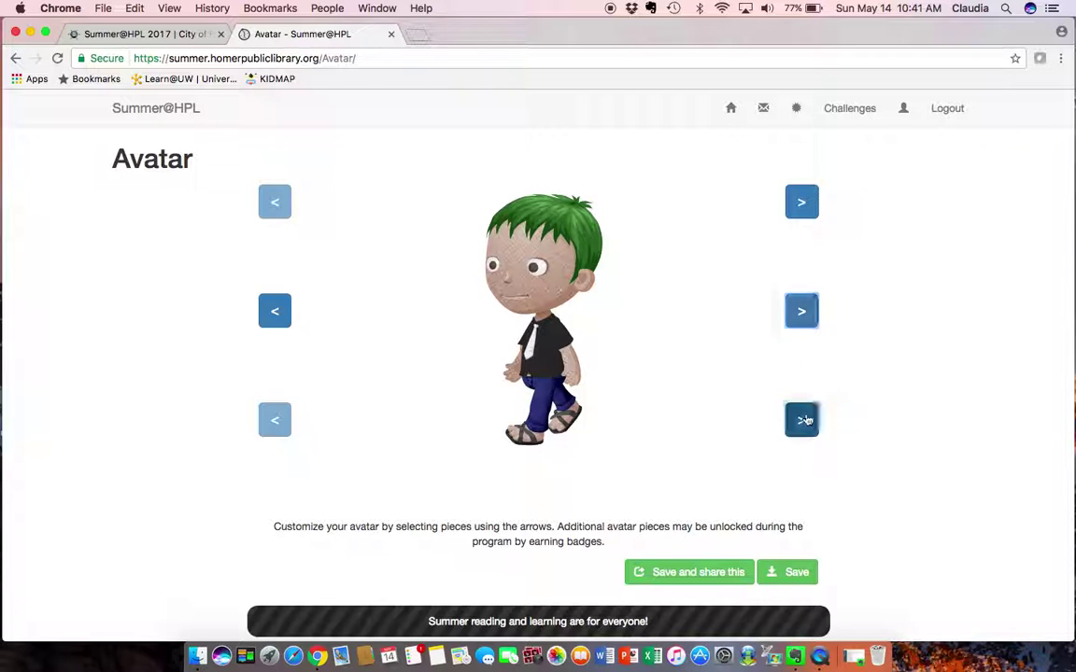
{"action": "left_click", "coordinate": [805, 421]}
Give the avatar a purple ponytail, save it, and return to the program home page
{"action": "left_click", "coordinate": [800, 203]}
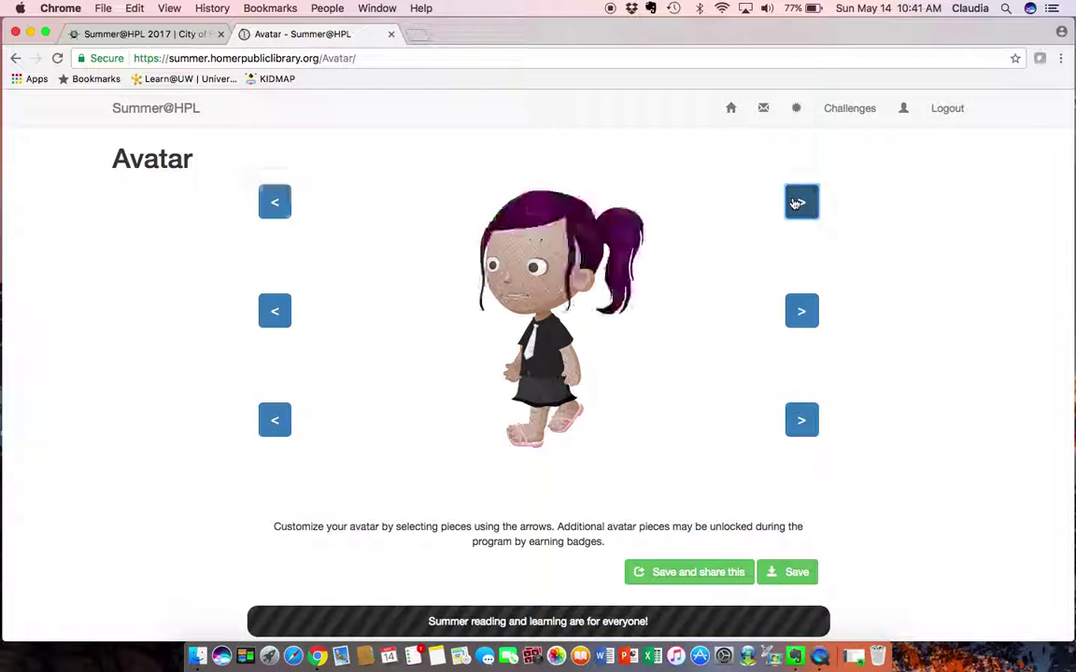
{"action": "left_click", "coordinate": [792, 573]}
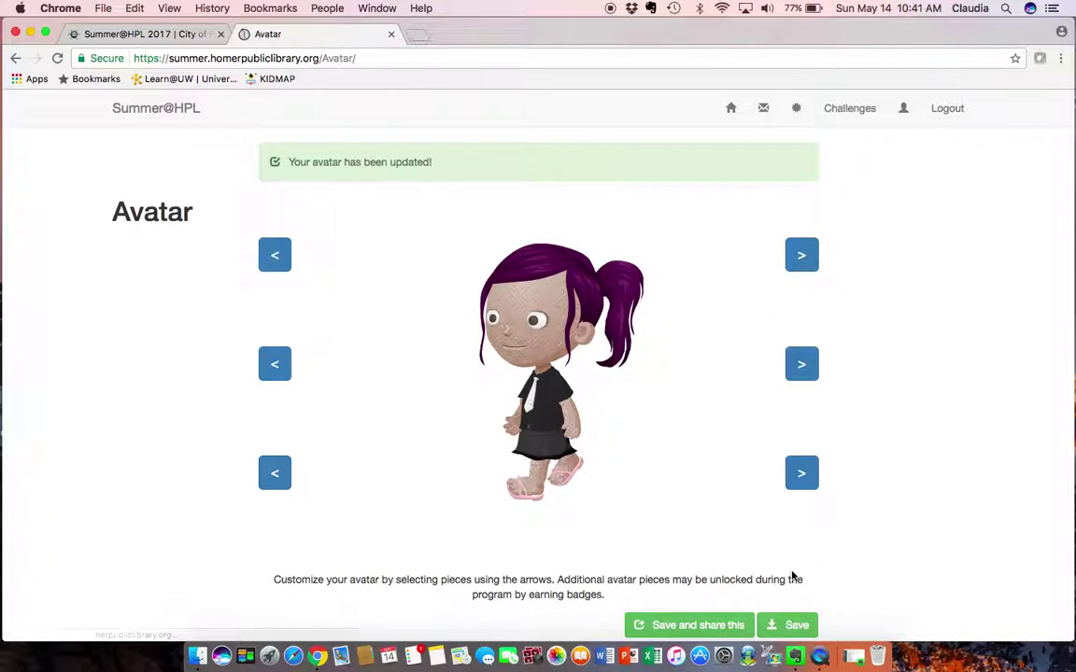
{"action": "left_click", "coordinate": [732, 108]}
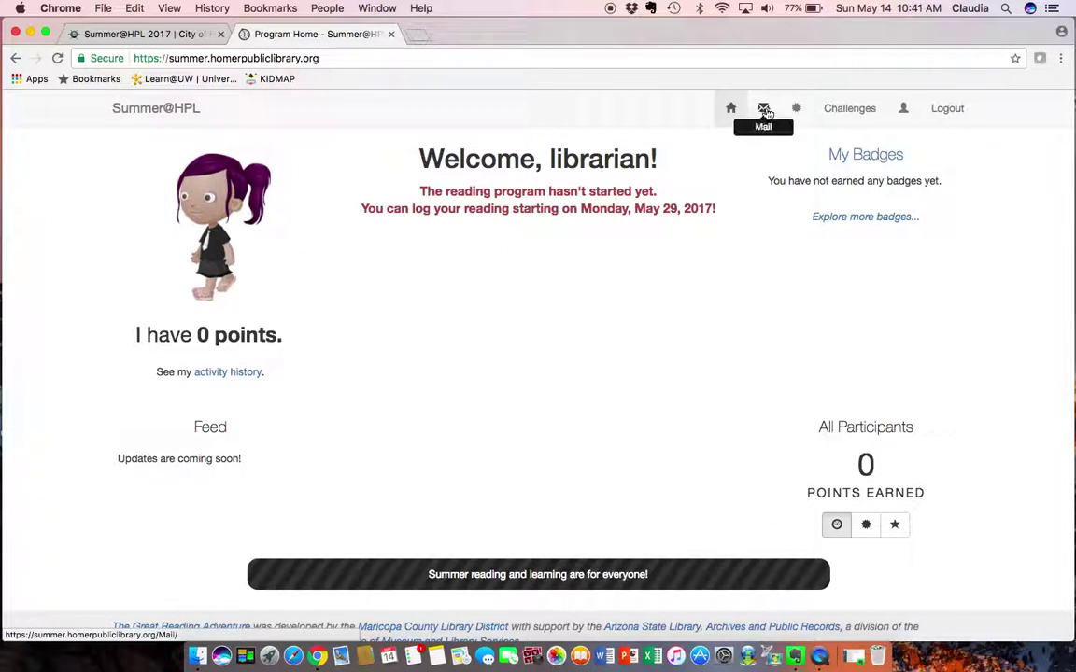
Visit the Mail and My Badges sections, then the Badge Gallery
{"action": "left_click", "coordinate": [764, 110]}
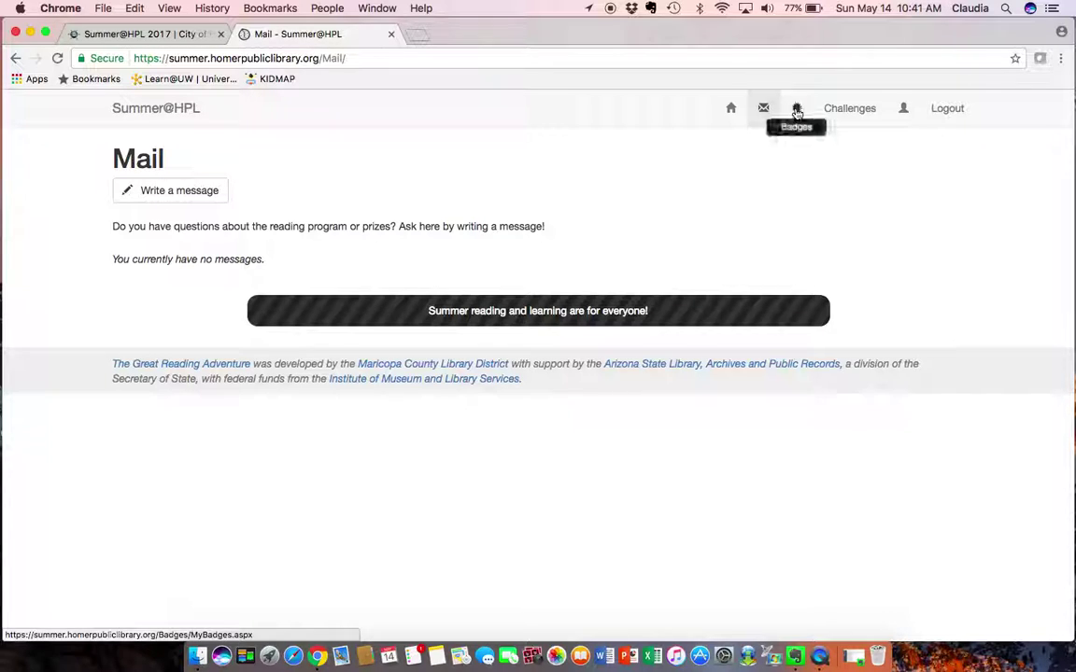
{"action": "left_click", "coordinate": [796, 110]}
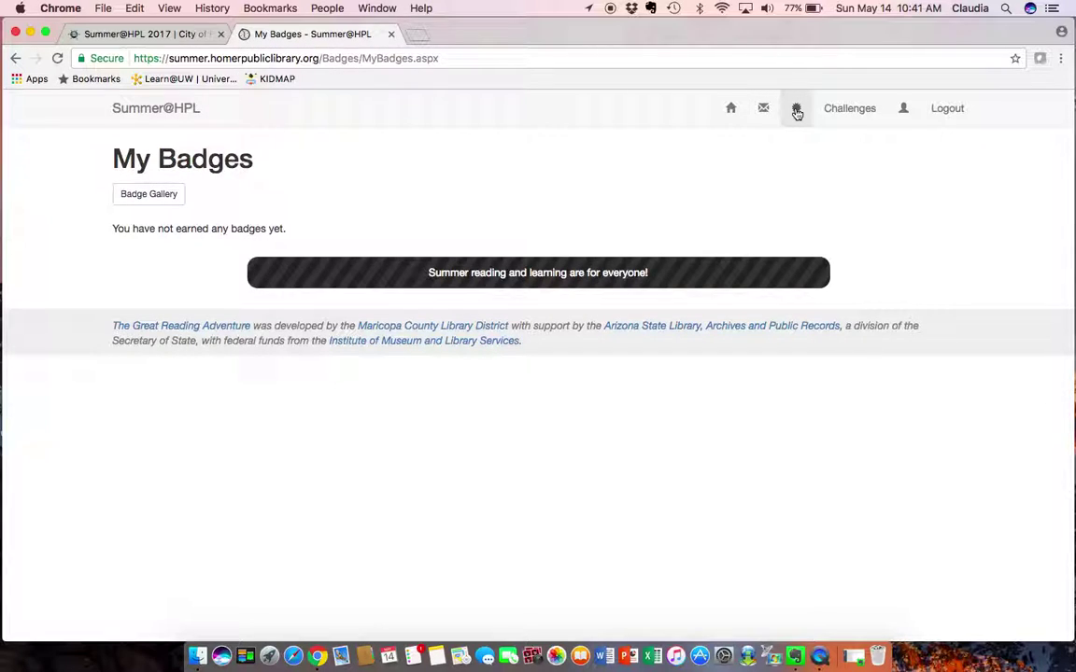
{"action": "left_click", "coordinate": [155, 196]}
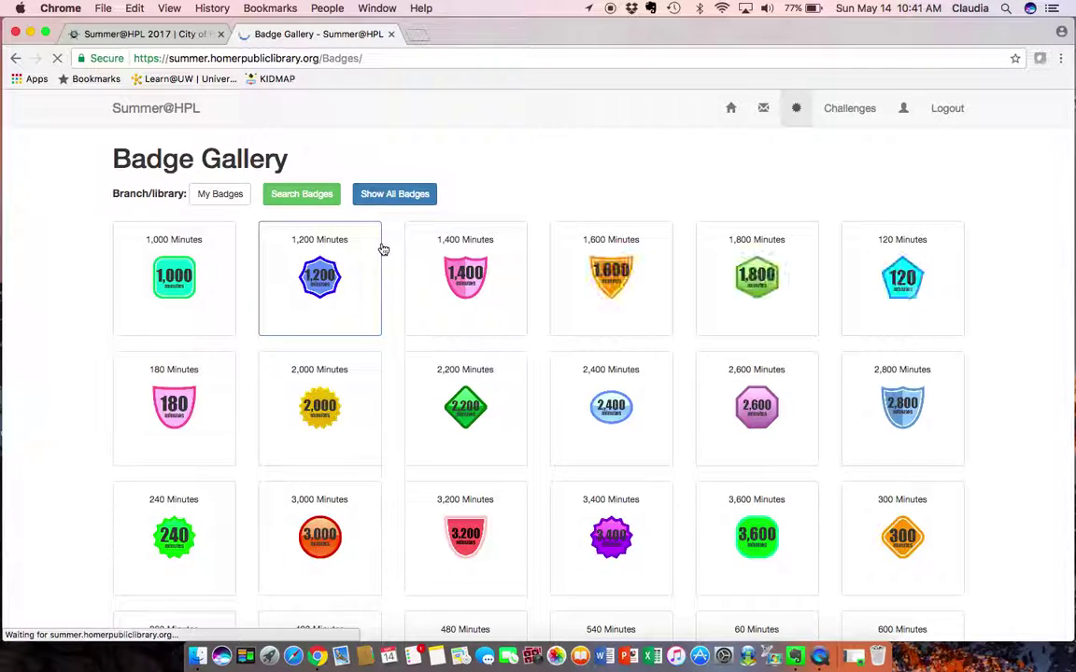
Browse the Badge Gallery and view, then dismiss, the Digital Citizenship badge details
{"action": "scroll", "coordinate": [977, 405], "scroll_direction": "down", "scroll_amount": 2}
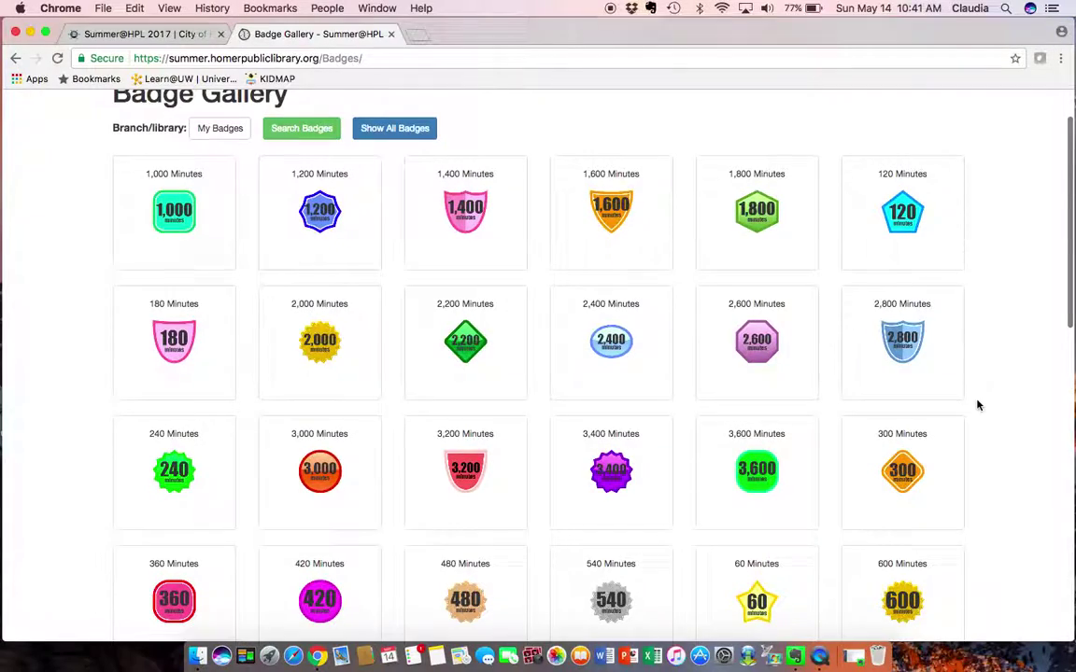
{"action": "scroll", "coordinate": [977, 406], "scroll_direction": "down", "scroll_amount": 5}
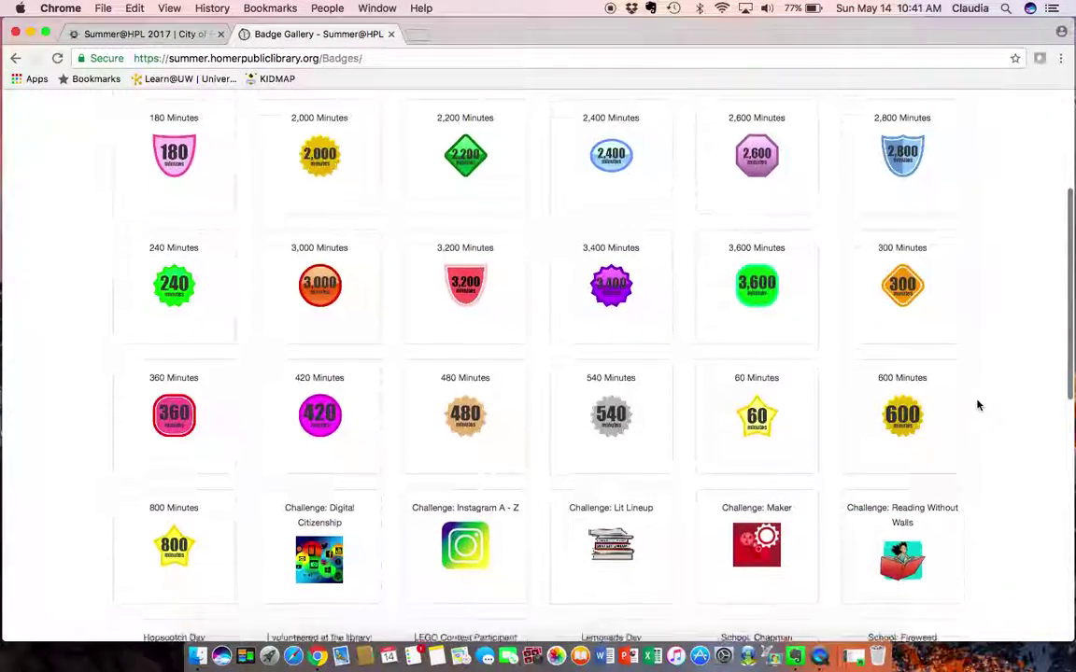
{"action": "scroll", "coordinate": [977, 405], "scroll_direction": "down", "scroll_amount": 3}
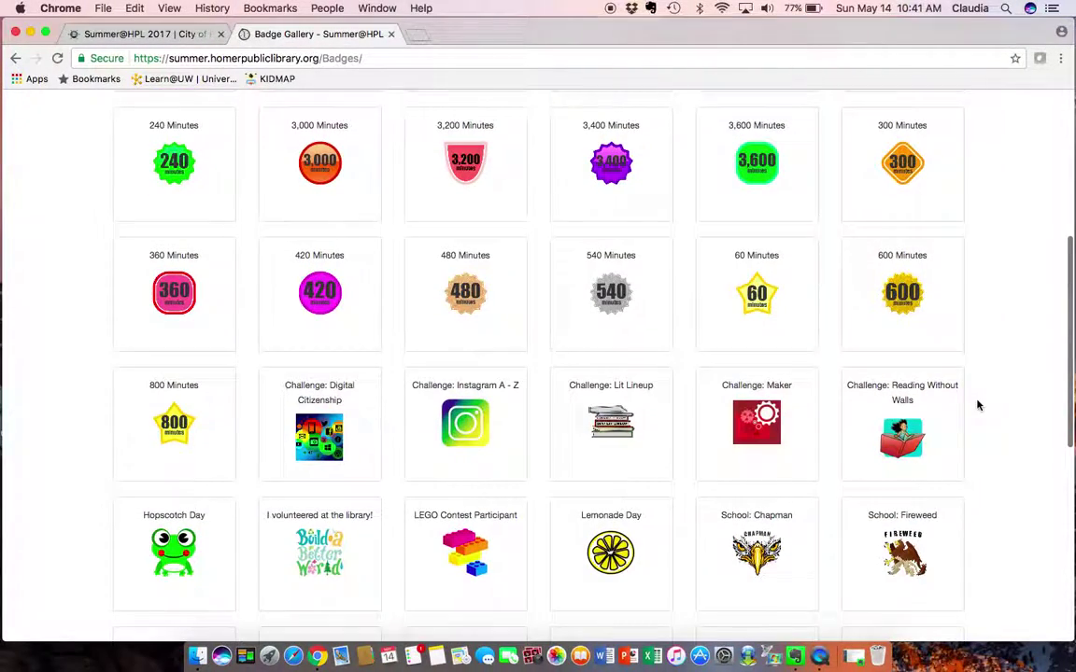
{"action": "scroll", "coordinate": [977, 405], "scroll_direction": "down", "scroll_amount": 2}
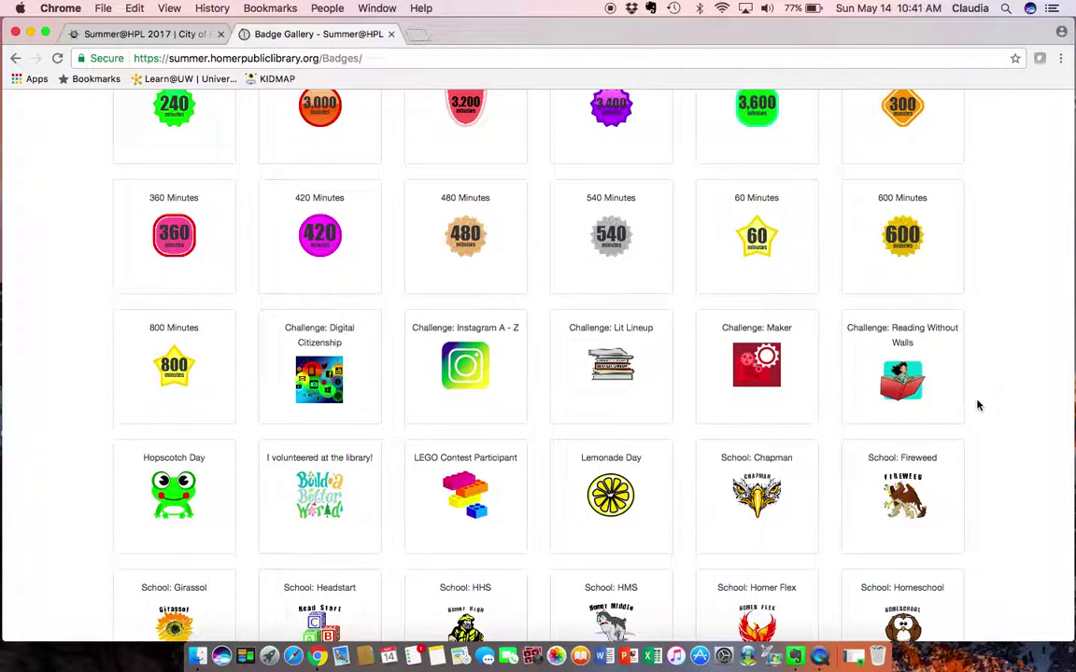
{"action": "scroll", "coordinate": [977, 406], "scroll_direction": "down", "scroll_amount": 3}
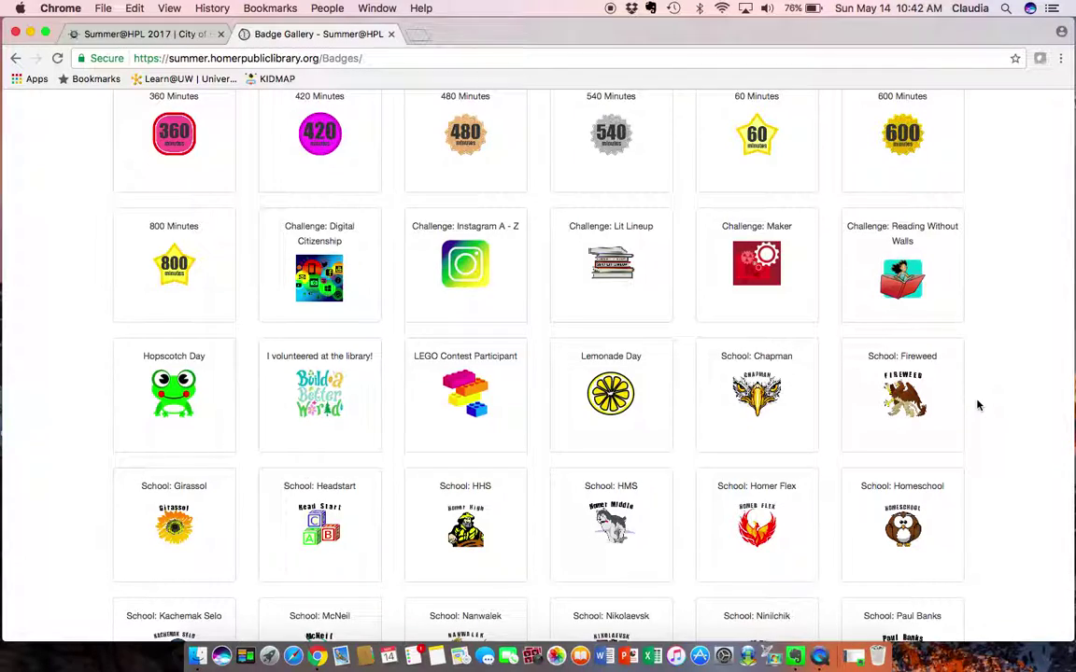
{"action": "scroll", "coordinate": [979, 405], "scroll_direction": "down", "scroll_amount": 5}
{"action": "scroll", "coordinate": [978, 405], "scroll_direction": "up", "scroll_amount": 10}
{"action": "scroll", "coordinate": [979, 406], "scroll_direction": "down", "scroll_amount": 2}
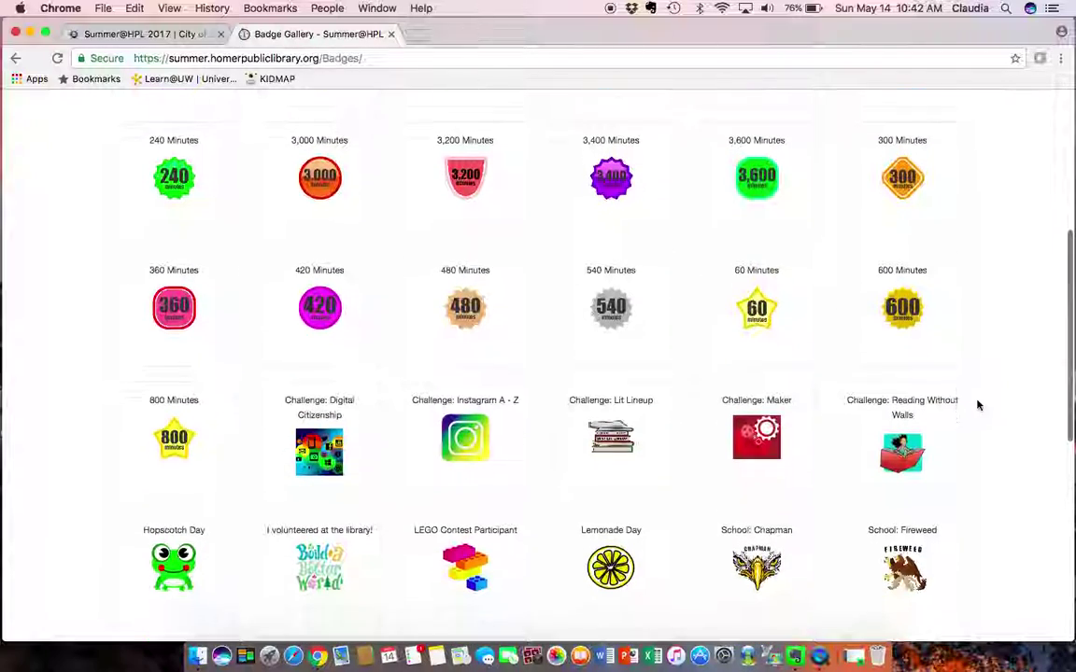
{"action": "left_click", "coordinate": [322, 461]}
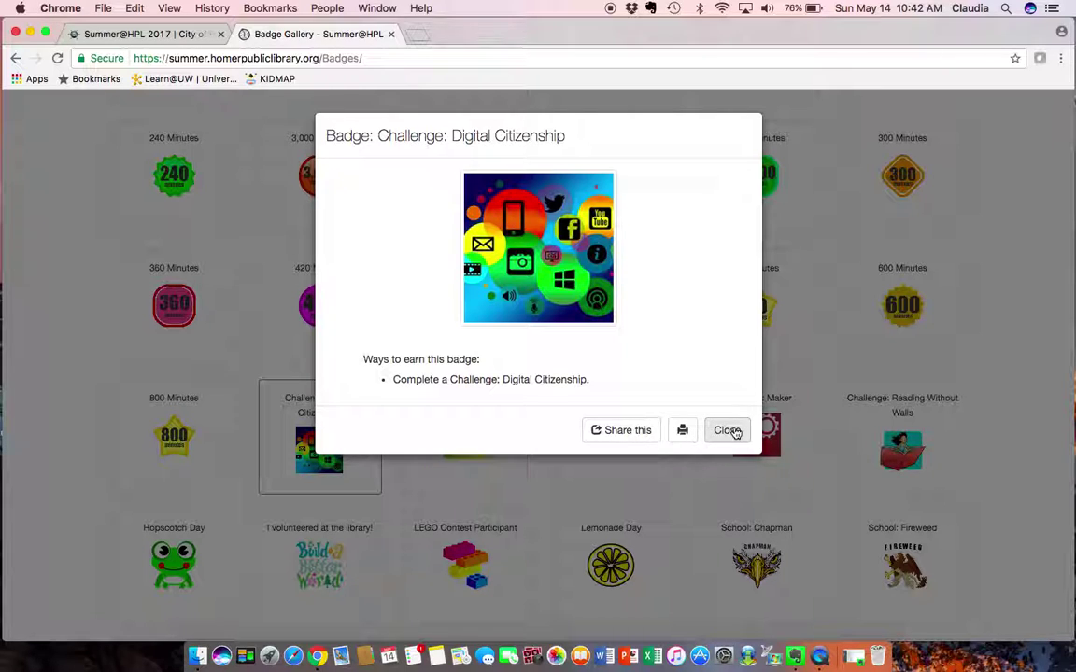
{"action": "left_click", "coordinate": [727, 430]}
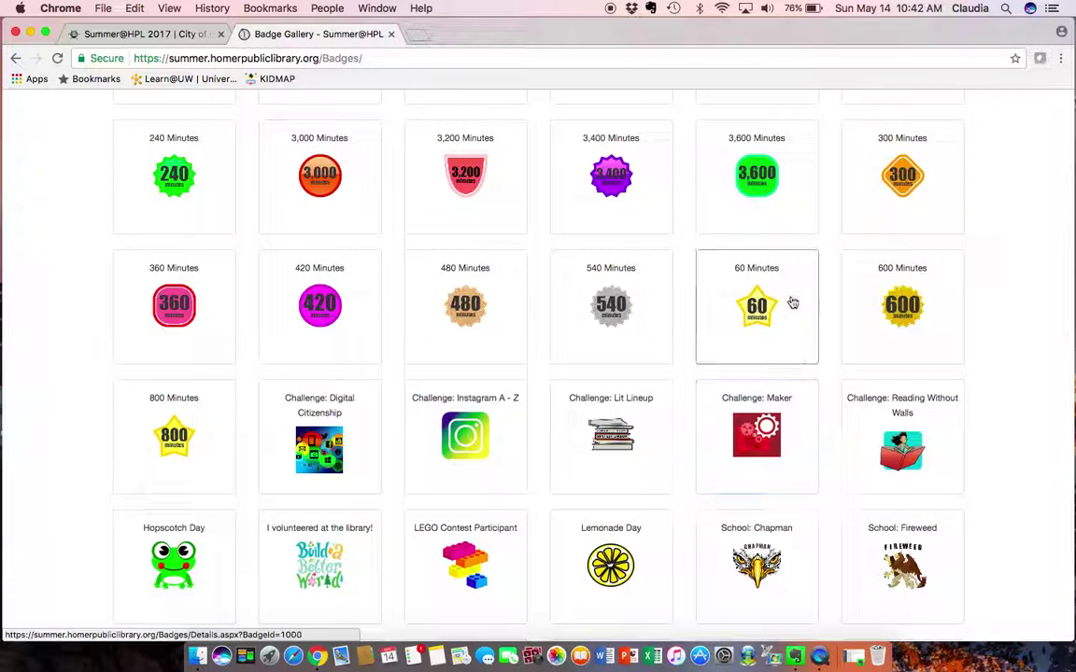
{"action": "scroll", "coordinate": [799, 297], "scroll_direction": "up", "scroll_amount": 5}
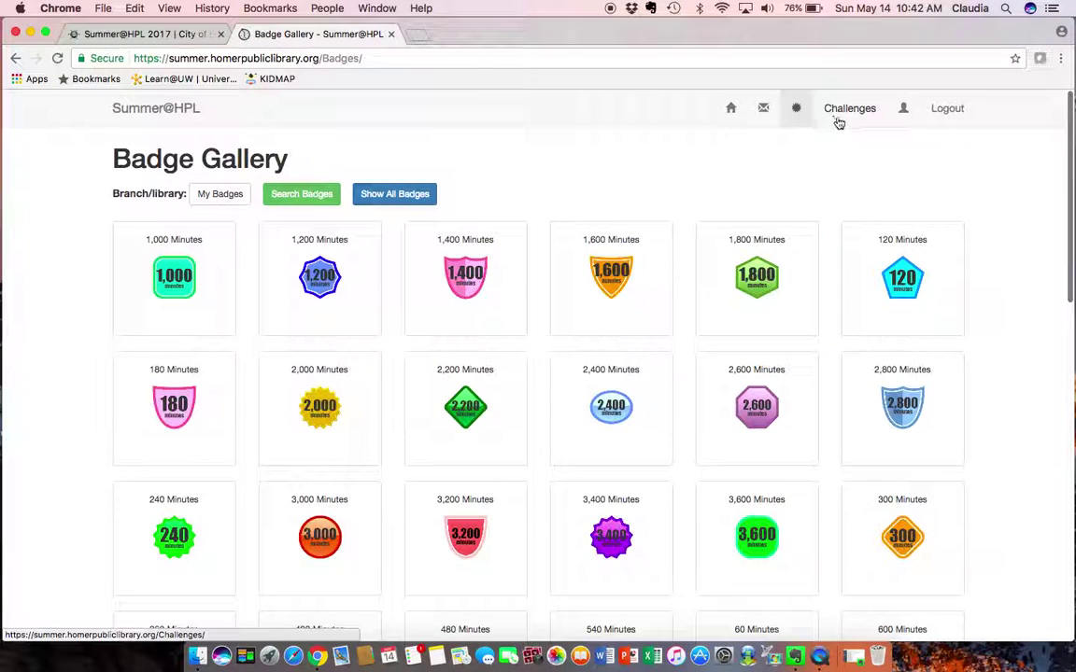
{"action": "left_click", "coordinate": [850, 110]}
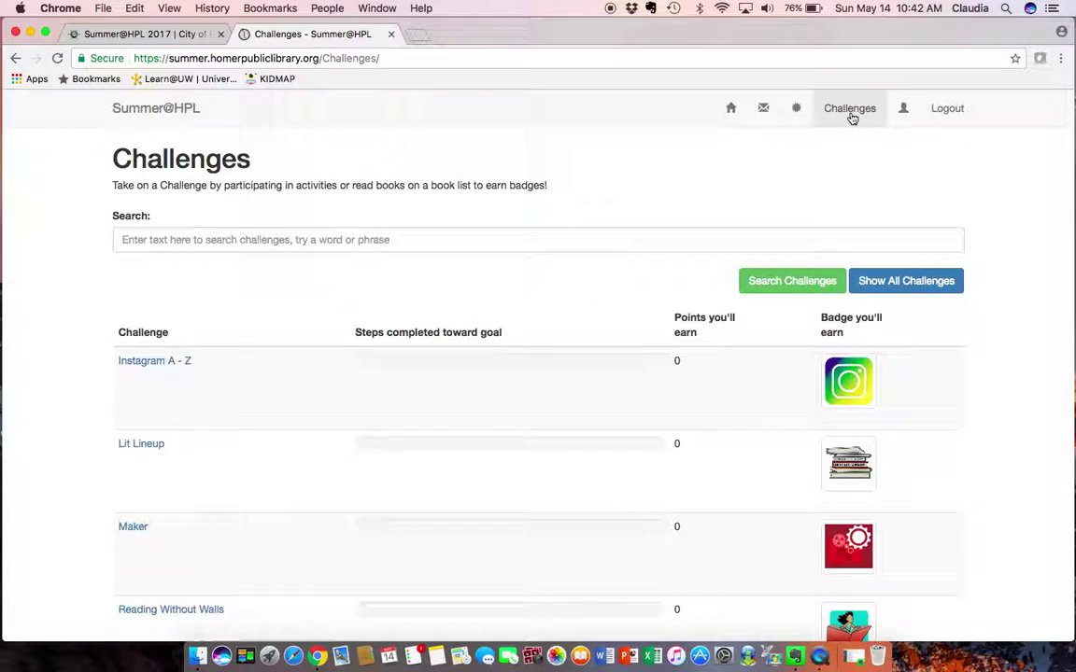
{"action": "scroll", "coordinate": [563, 288], "scroll_direction": "down", "scroll_amount": 3}
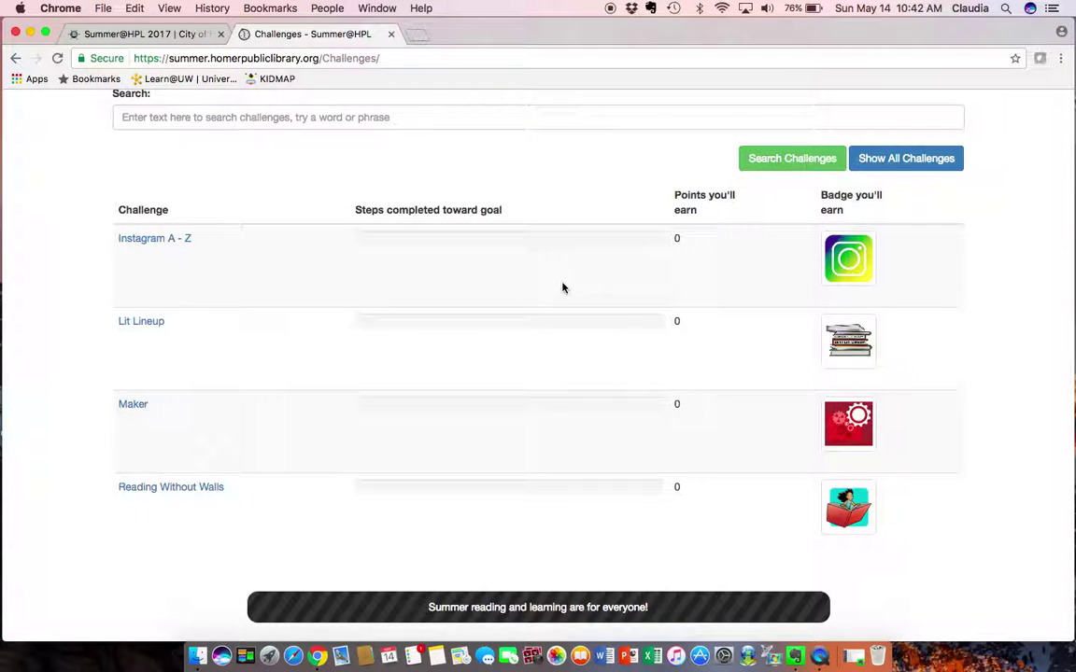
{"action": "left_click", "coordinate": [164, 245]}
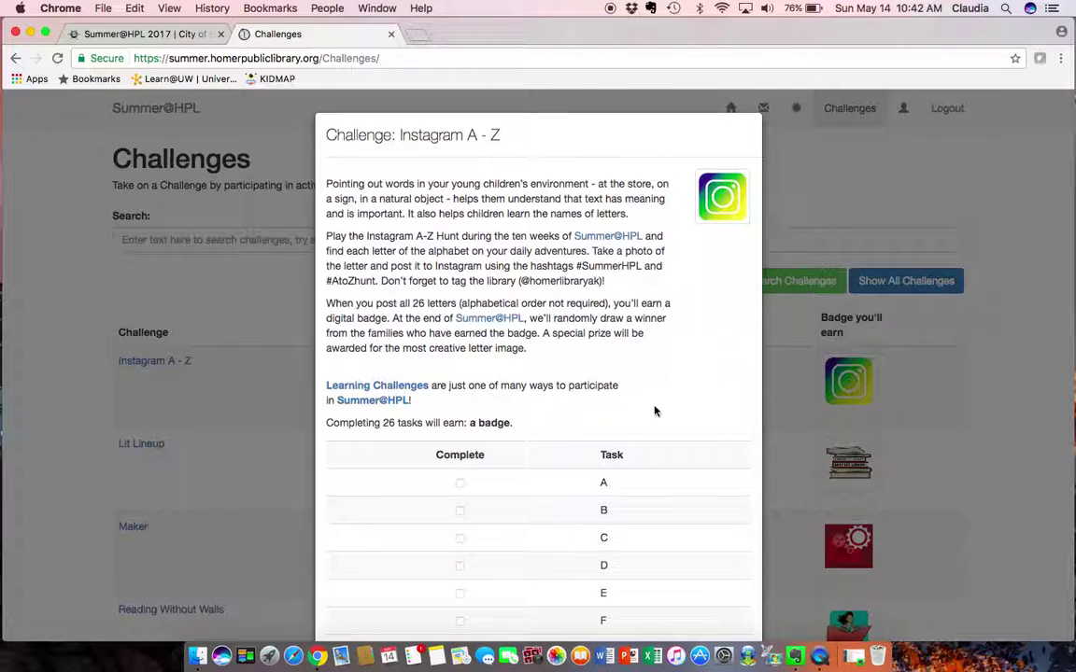
{"action": "scroll", "coordinate": [655, 413], "scroll_direction": "down", "scroll_amount": 5}
{"action": "scroll", "coordinate": [656, 413], "scroll_direction": "down", "scroll_amount": 8}
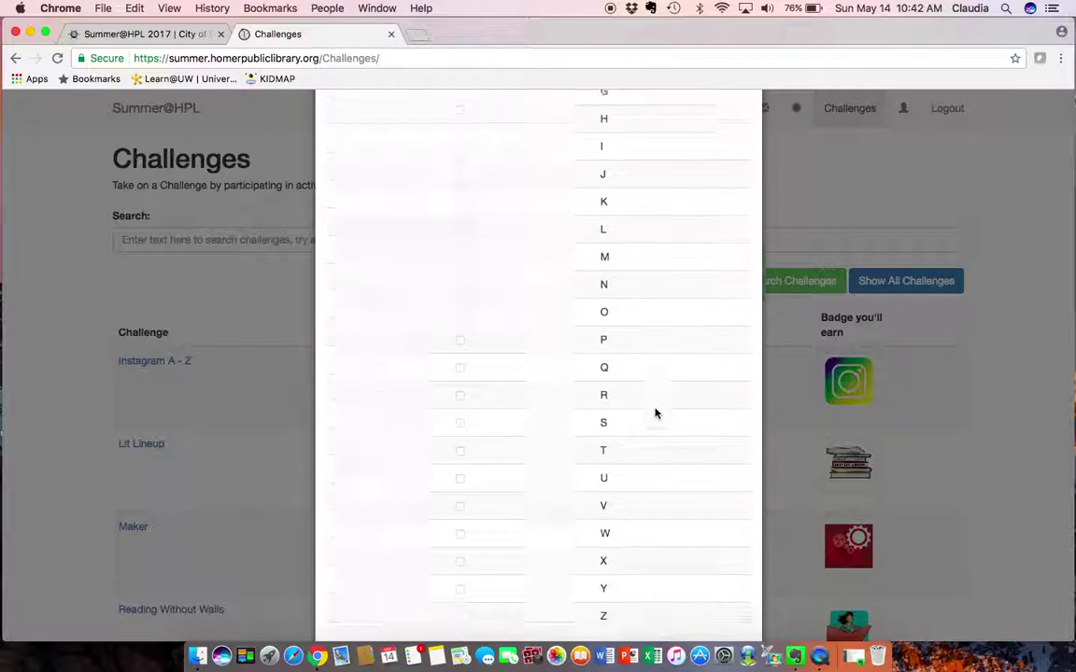
{"action": "scroll", "coordinate": [656, 412], "scroll_direction": "up", "scroll_amount": 10}
{"action": "scroll", "coordinate": [656, 413], "scroll_direction": "down", "scroll_amount": 10}
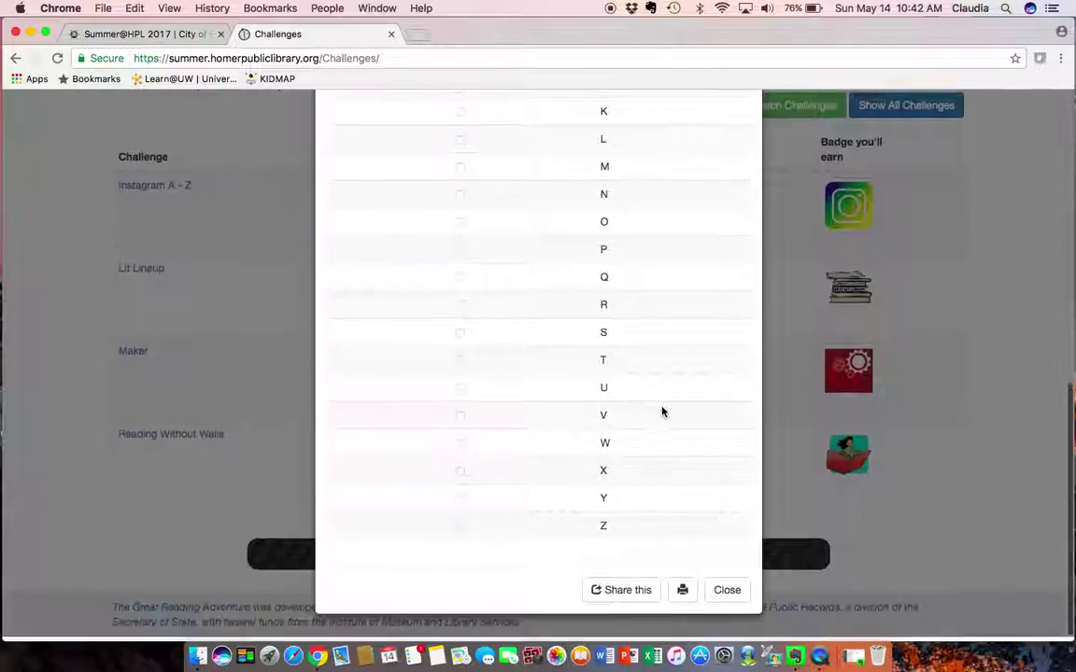
{"action": "left_click", "coordinate": [728, 596]}
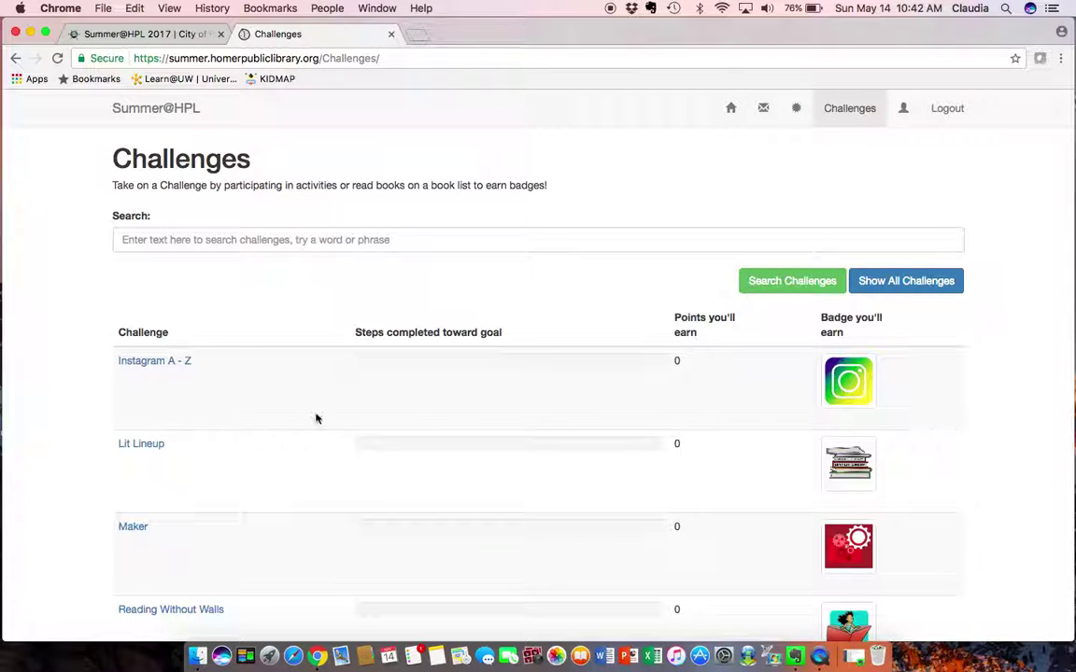
{"action": "left_click", "coordinate": [136, 526]}
{"action": "scroll", "coordinate": [399, 404], "scroll_direction": "down", "scroll_amount": 4}
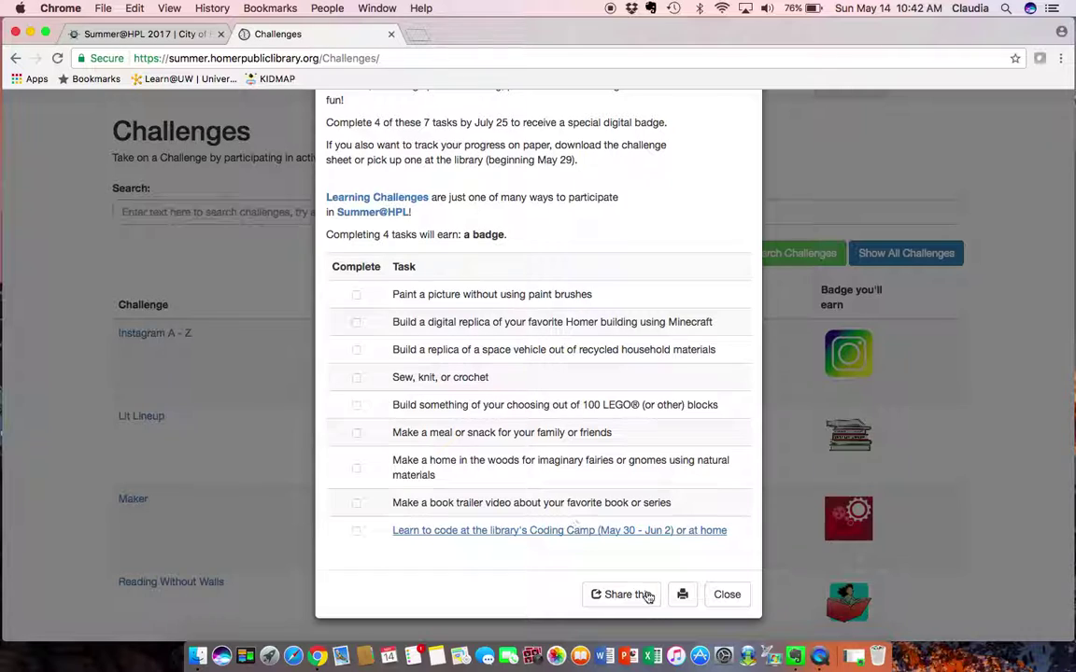
{"action": "left_click", "coordinate": [727, 595]}
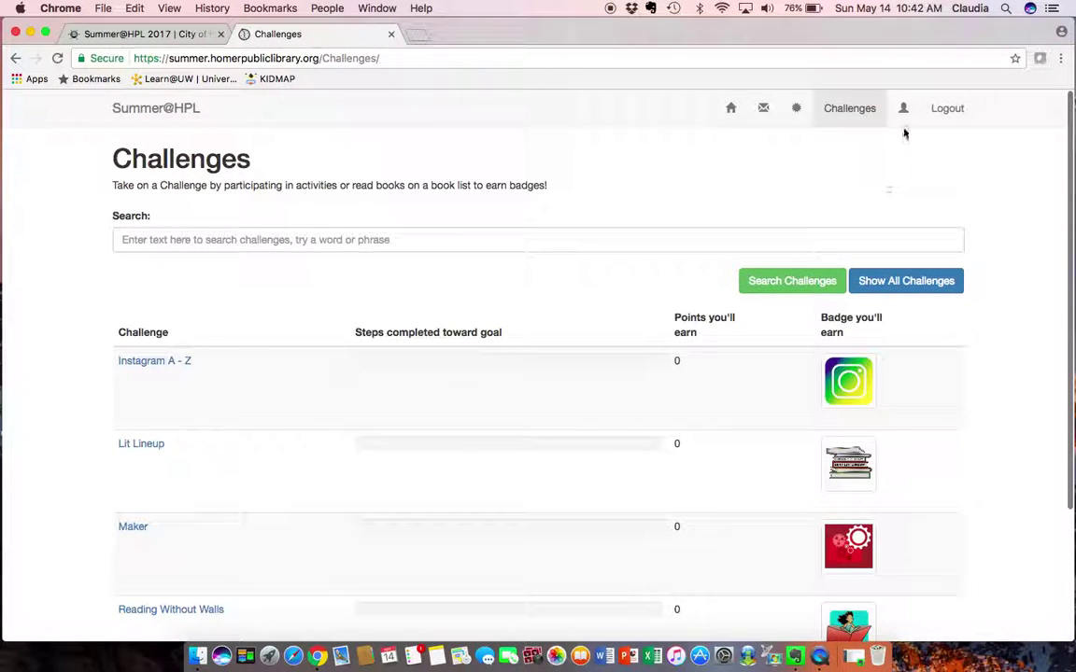
Review the Family Members List and the empty Activity History, ending on My Account Settings
{"action": "left_click", "coordinate": [903, 108]}
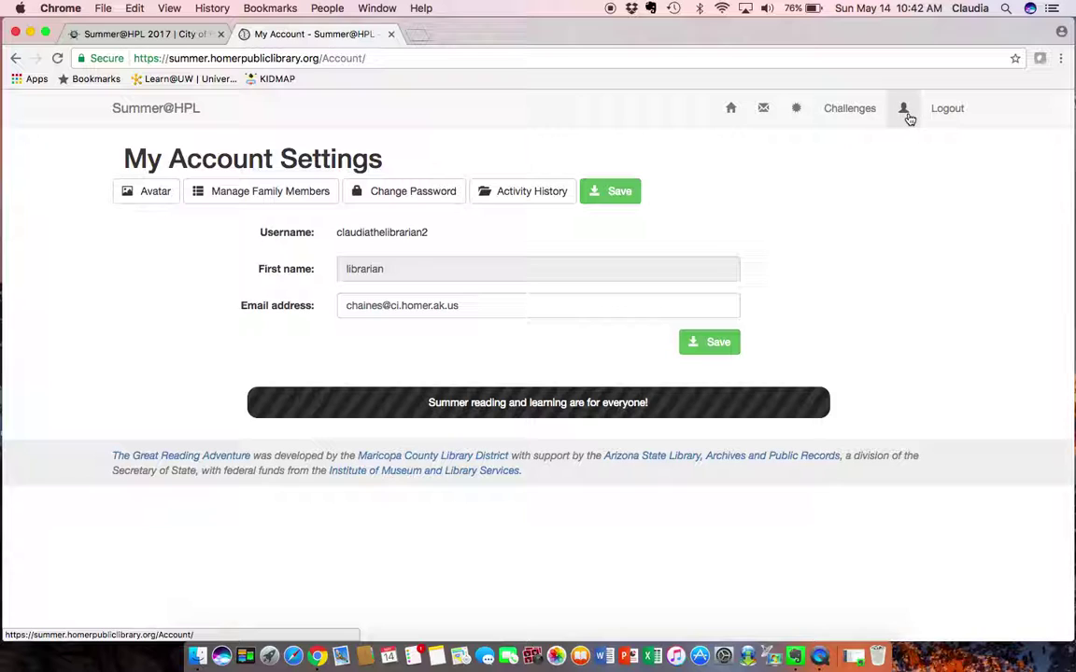
{"action": "left_click", "coordinate": [278, 203]}
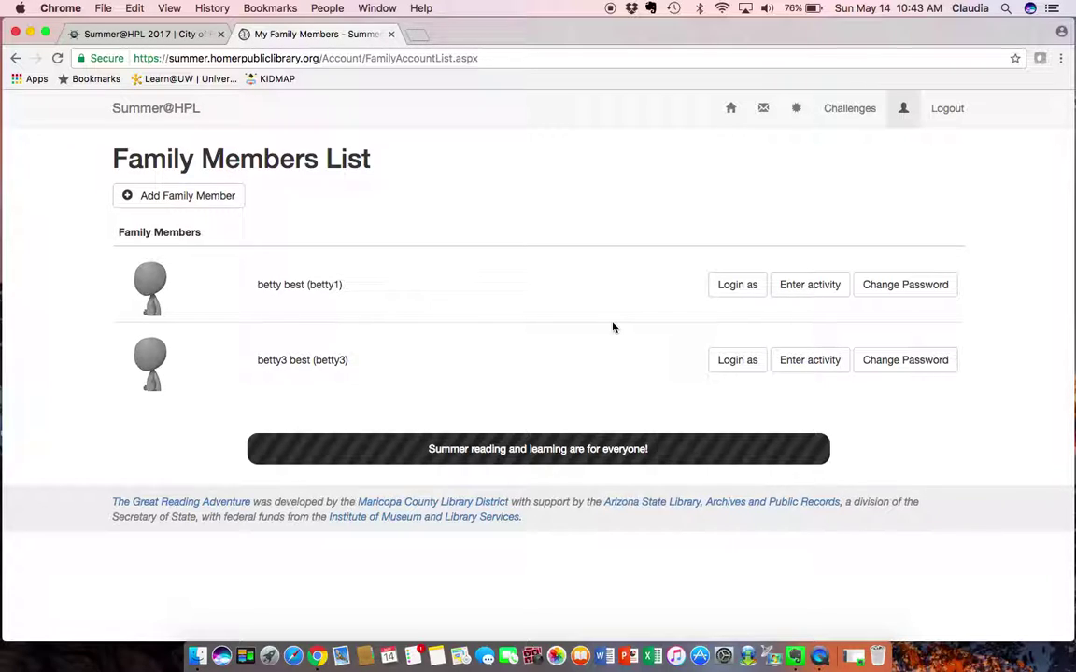
{"action": "left_click", "coordinate": [899, 113]}
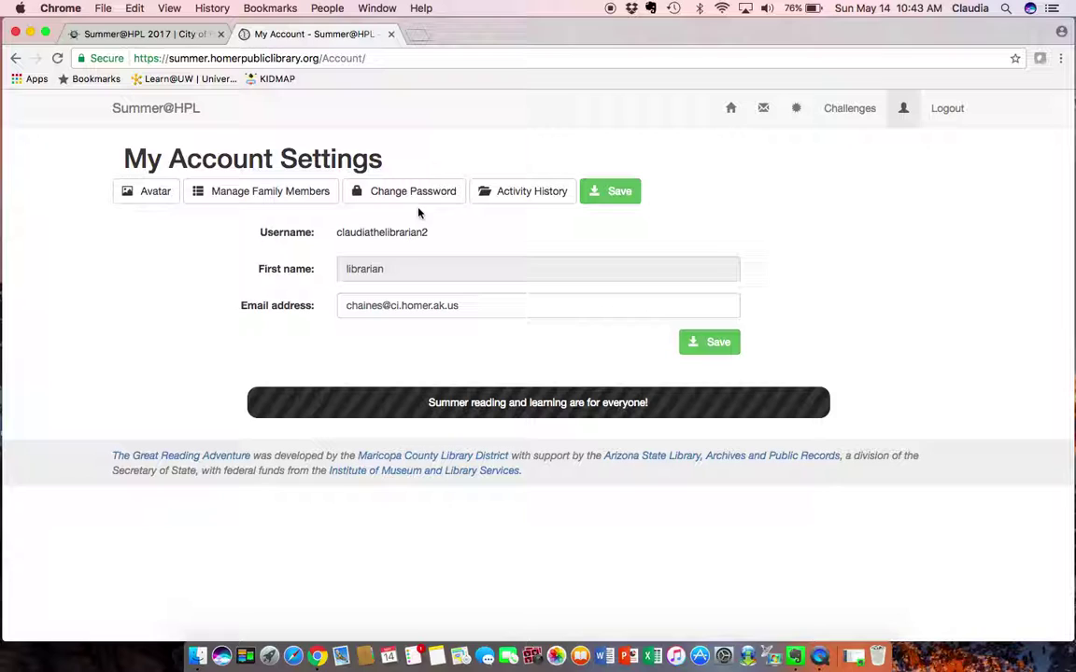
{"action": "left_click", "coordinate": [520, 194]}
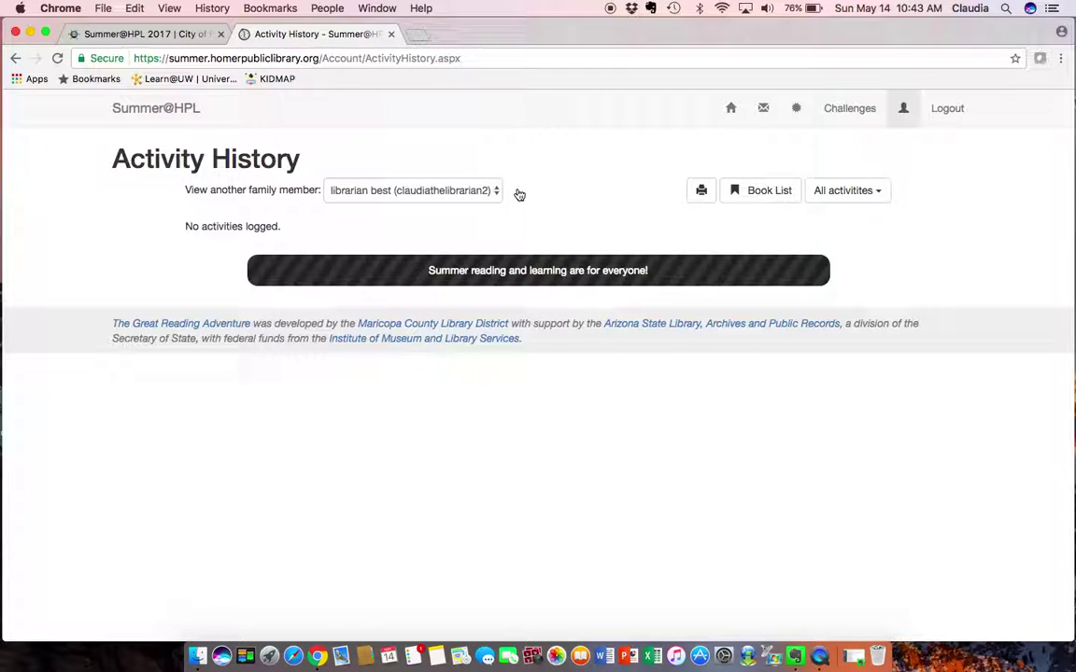
{"action": "left_click", "coordinate": [903, 108]}
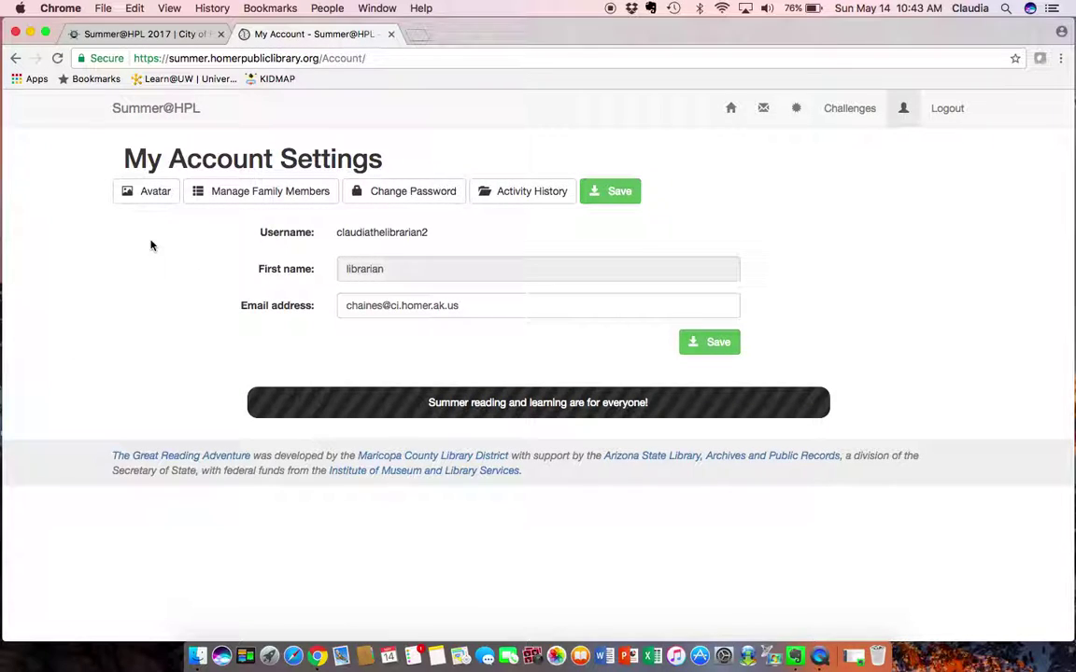